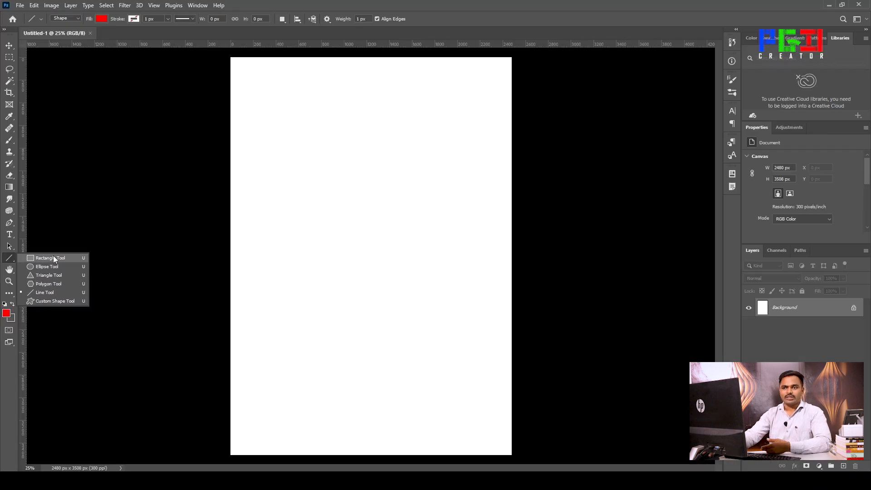
Draw a red-filled rectangle in Shape mode without a stroke, about 1508 by 1120 px, in the upper half of the page.
click(53, 257)
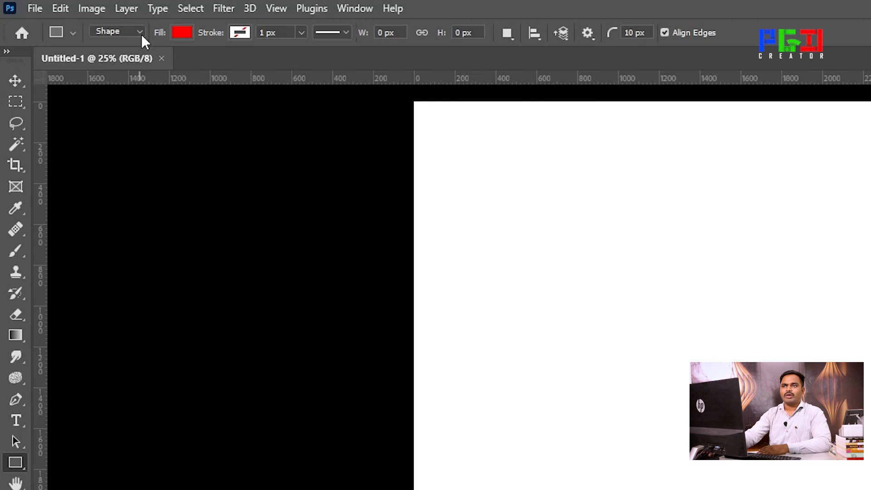
click(122, 32)
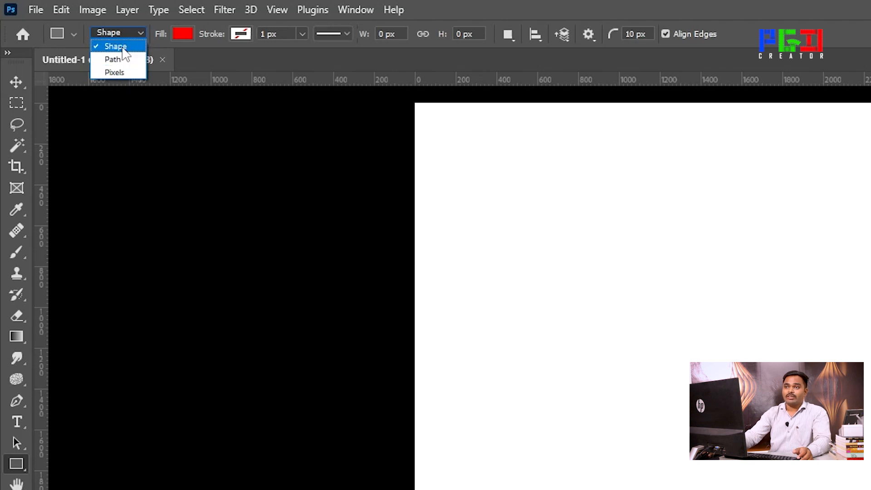
click(123, 47)
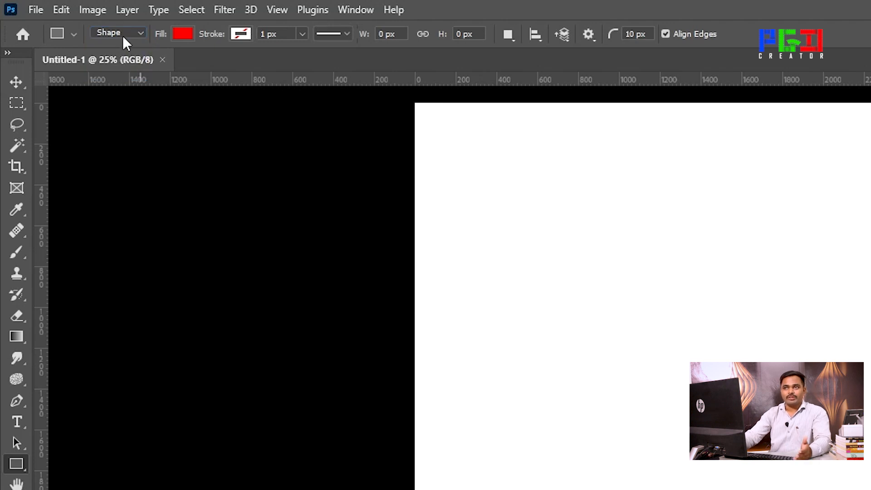
click(187, 36)
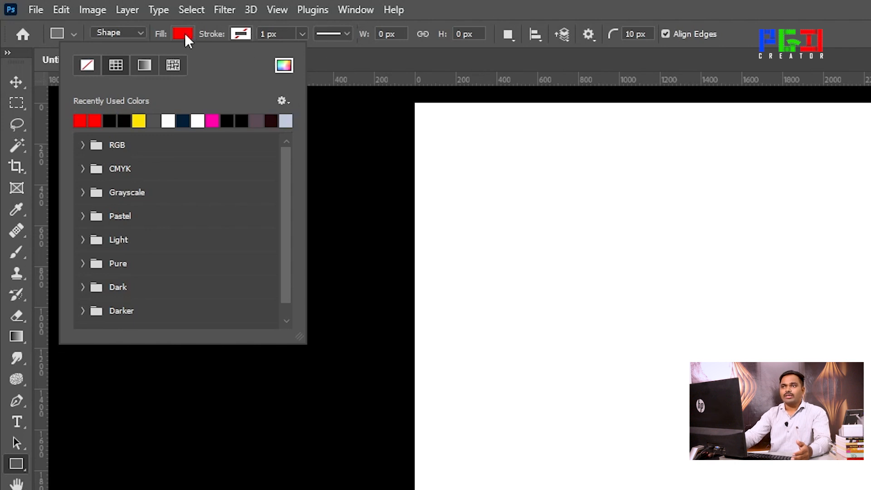
click(341, 70)
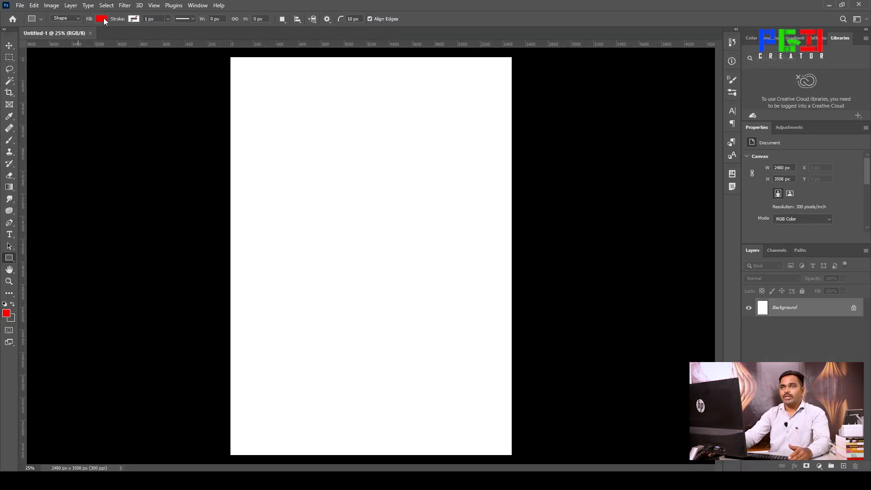
drag(260, 103, 431, 231)
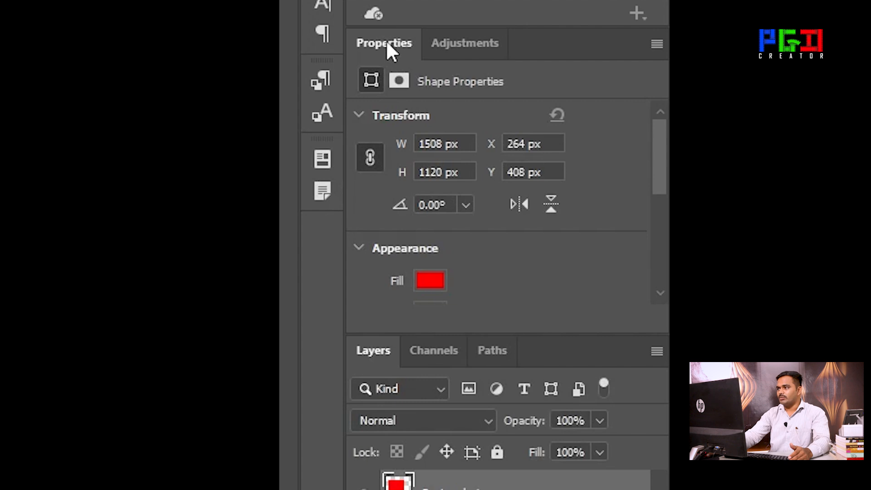
Detach the Properties panel from its dock and close it.
mouse_move(664, 149)
mouse_down()
mouse_move(668, 249)
mouse_move(662, 142)
mouse_up()
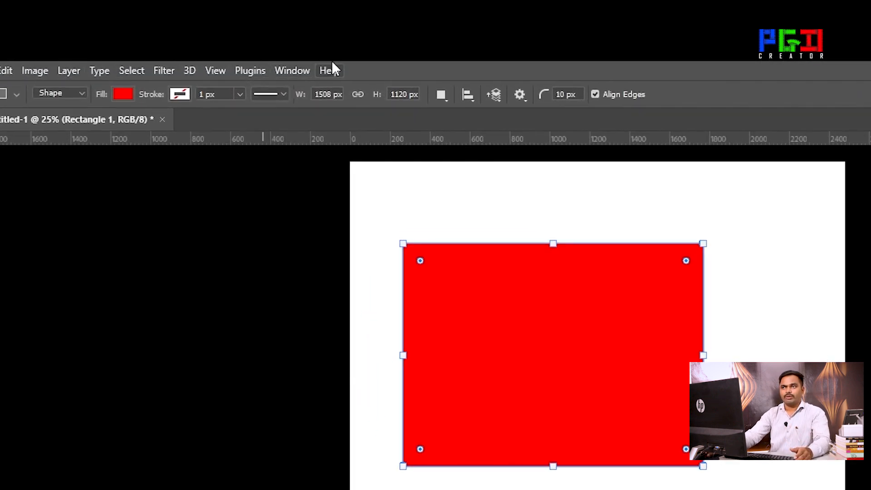
click(293, 71)
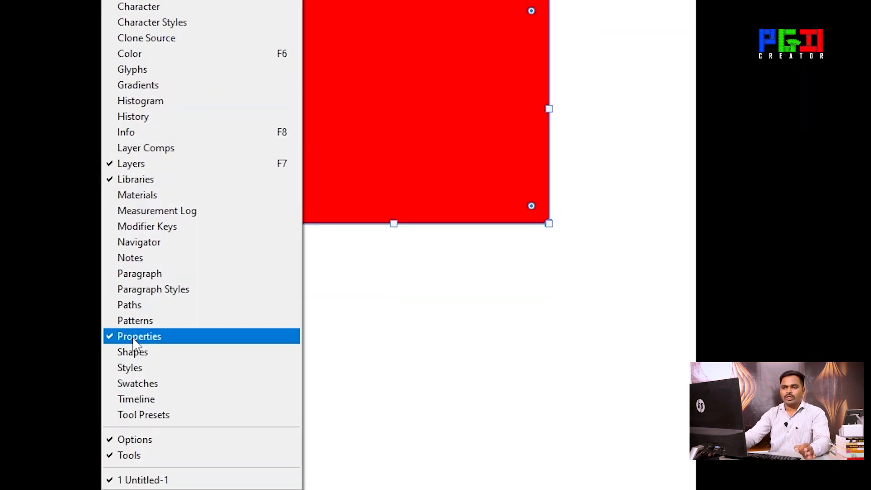
click(136, 336)
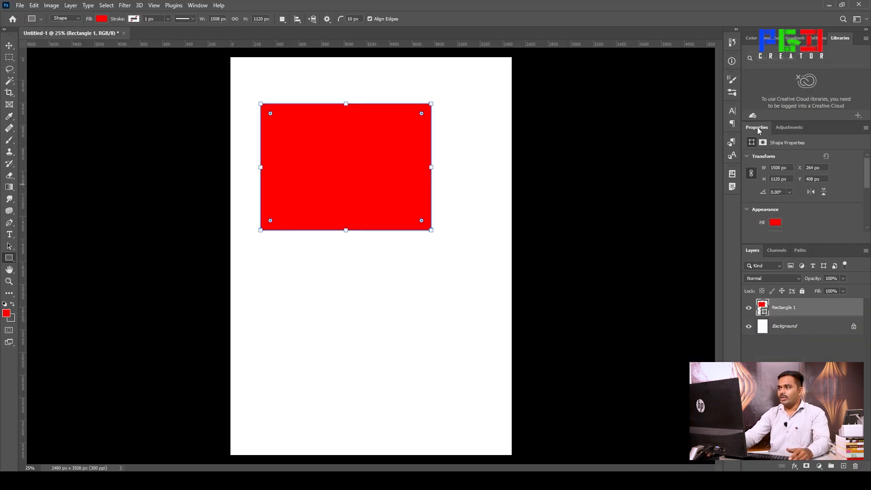
drag(757, 127, 557, 178)
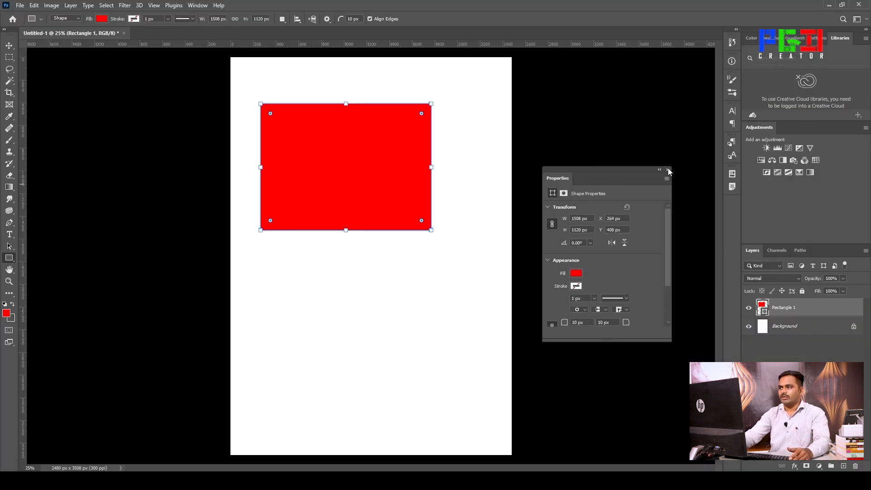
click(668, 170)
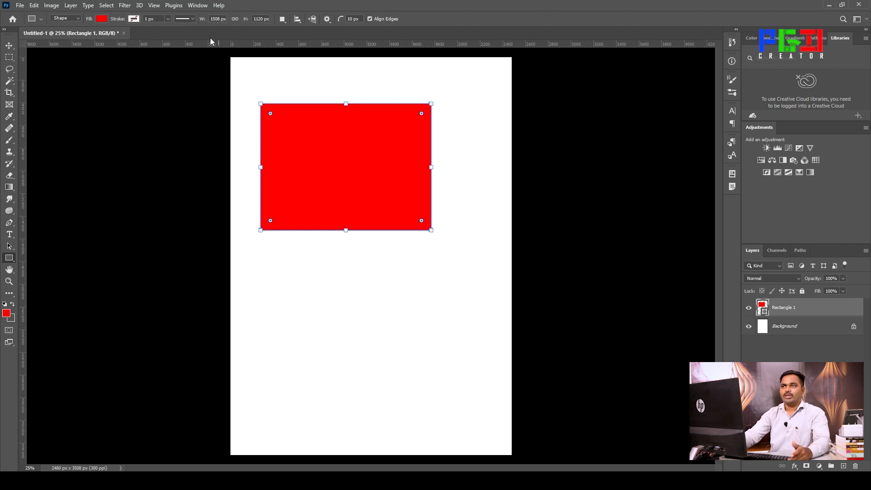
Reopen the Properties panel and dock it beside Adjustments.
click(197, 5)
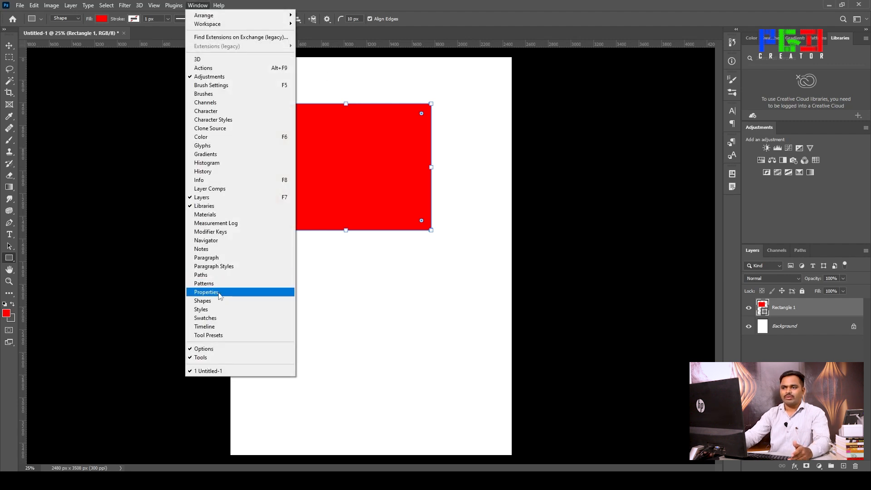
click(218, 293)
drag(557, 178, 776, 129)
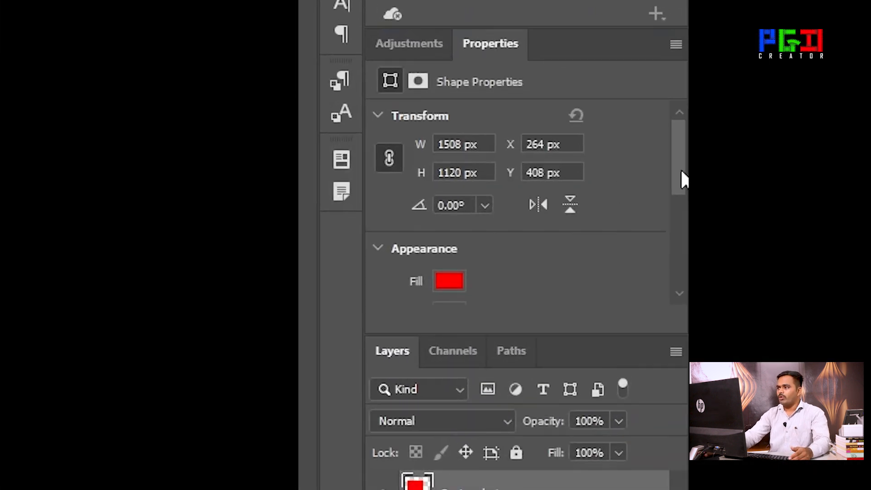
Set all four linked corner radii of the rectangle to 0 px.
drag(682, 179, 686, 227)
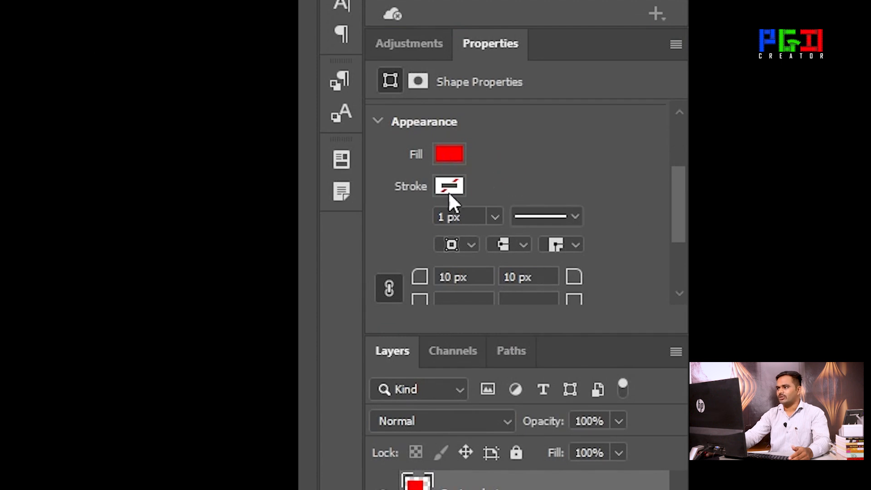
mouse_move(682, 214)
mouse_down()
mouse_move(685, 260)
mouse_move(684, 253)
mouse_up()
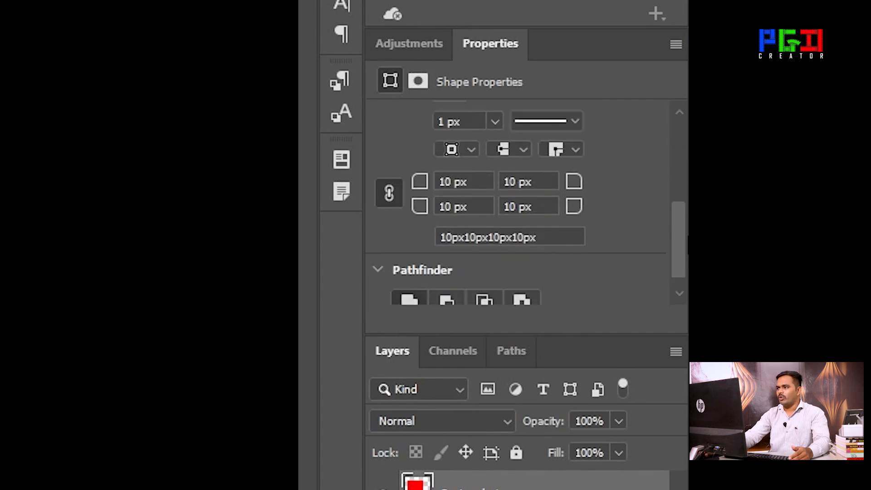
drag(476, 181, 428, 191)
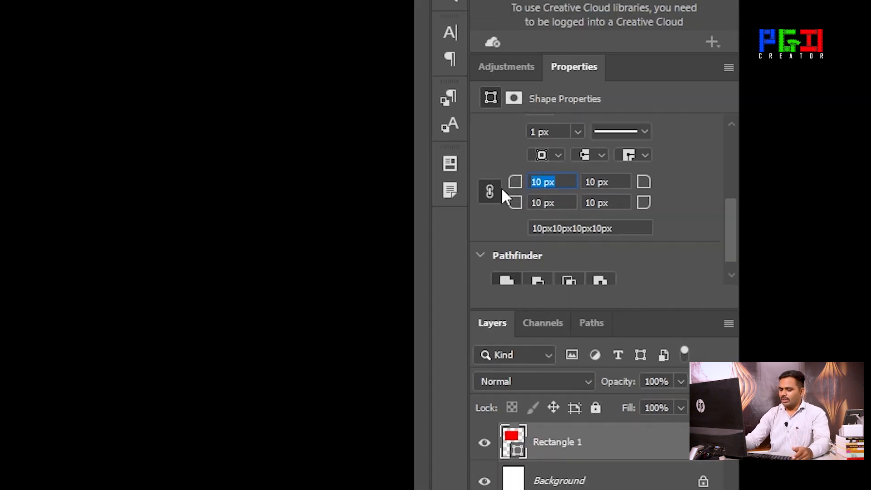
text(0)
key(Return)
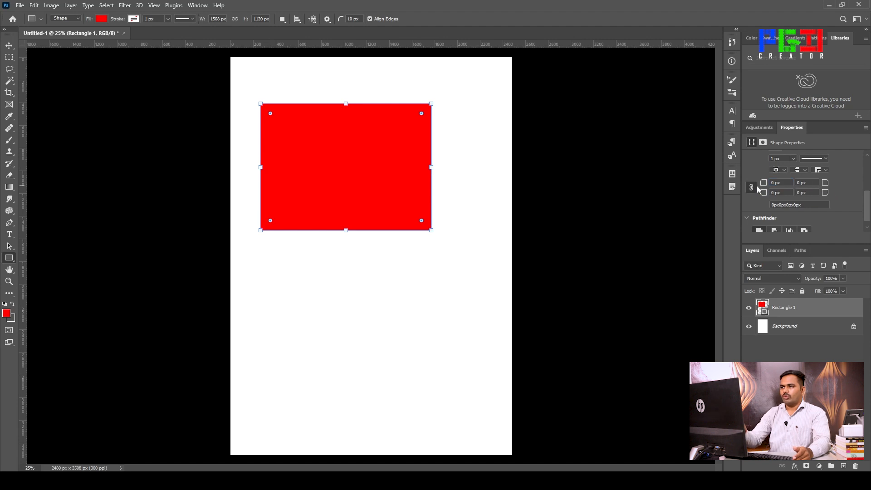
Move the red rectangle slightly down and to the right on the page.
click(10, 47)
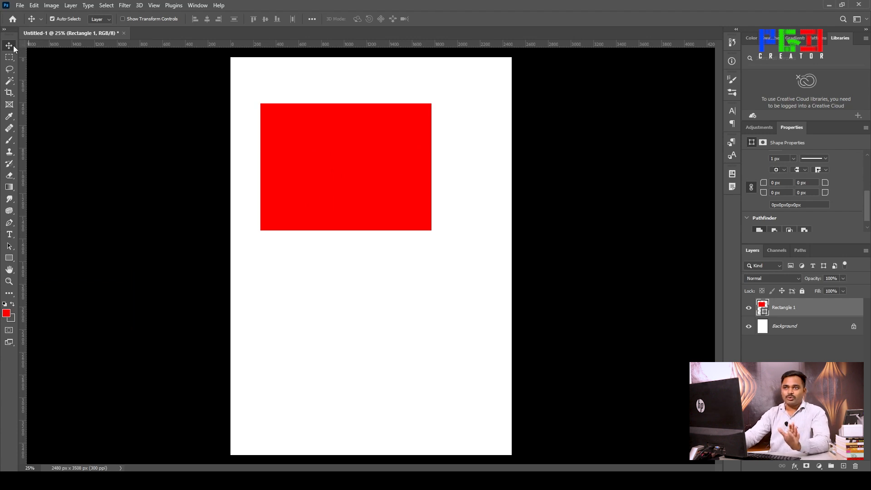
mouse_move(333, 155)
mouse_down()
mouse_move(391, 151)
mouse_move(334, 178)
mouse_move(344, 161)
mouse_up()
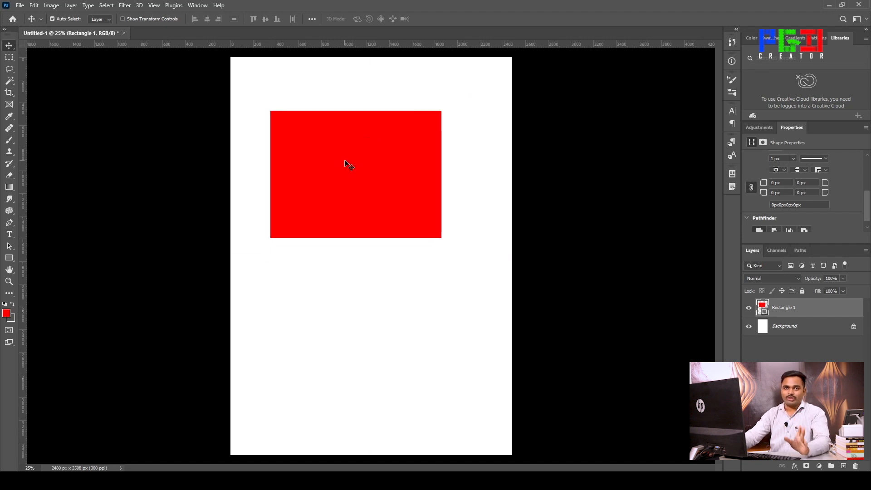
Round the rectangle's corners by setting all four linked radii to 100 px.
click(10, 257)
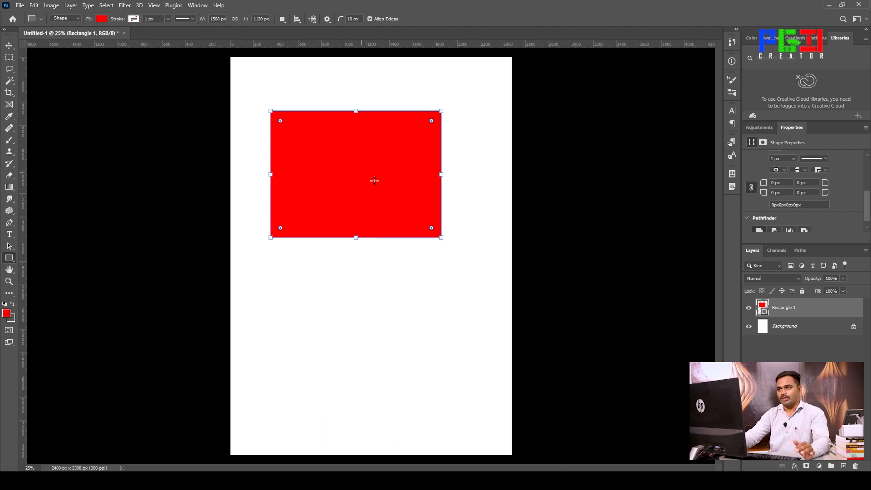
drag(865, 202, 870, 221)
scroll(849, 203, up, 1)
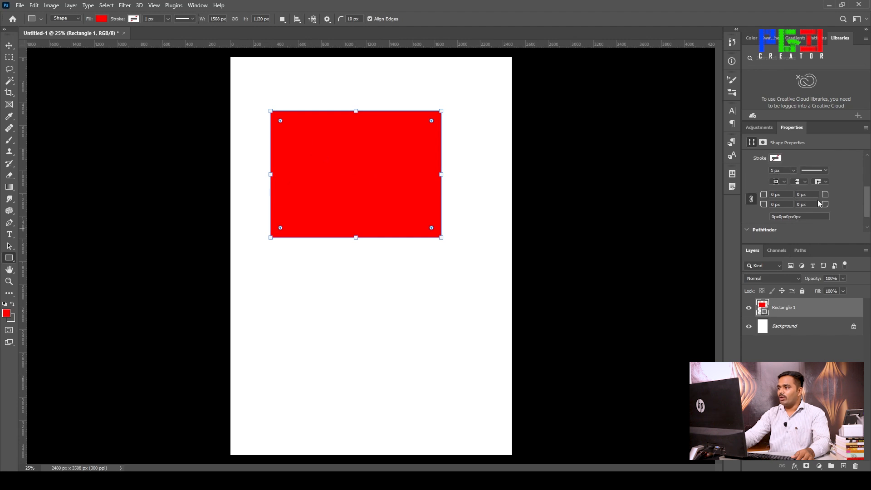
text(00)
key(Return)
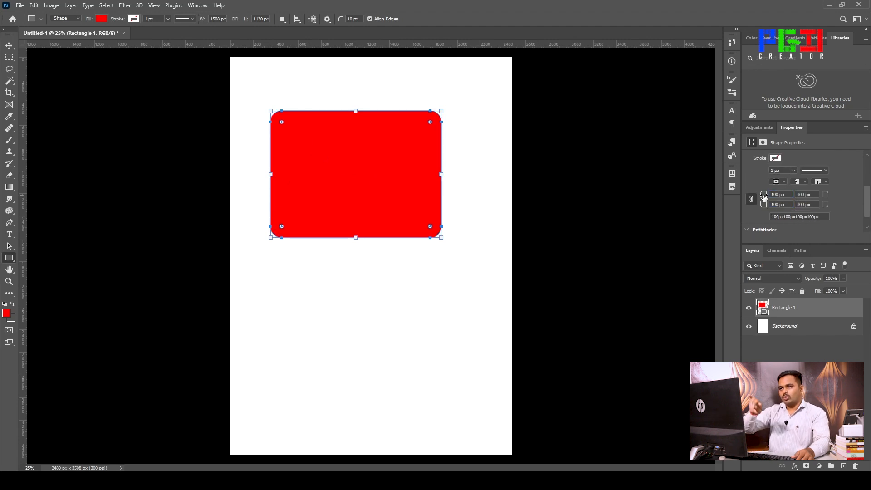
Check the rounded shape without its handles, and reset all four corner radii to 0 px.
click(11, 46)
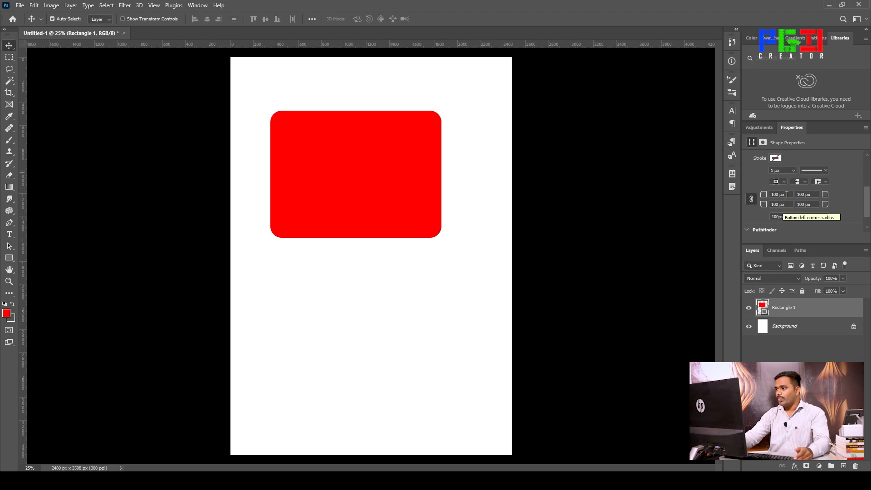
click(9, 258)
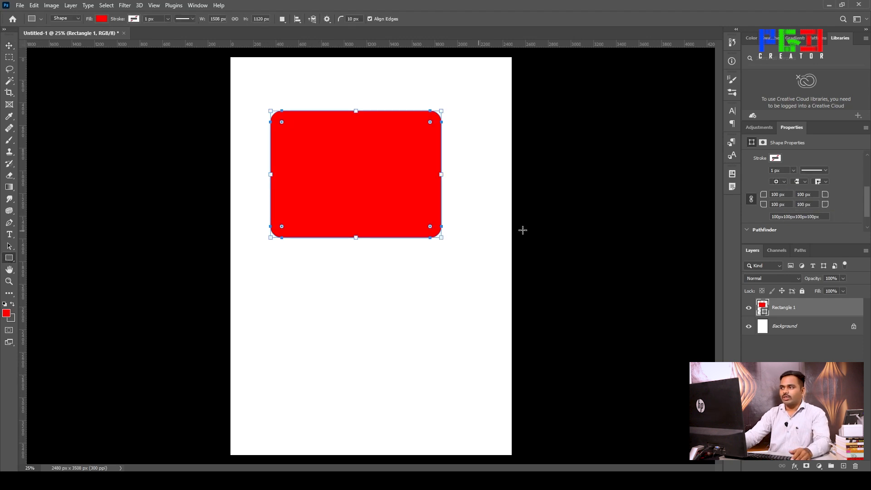
text(0)
key(Return)
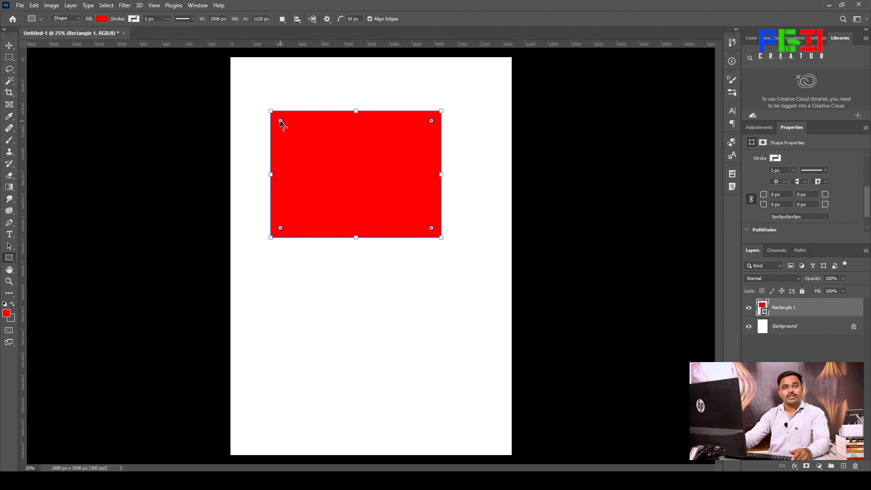
Round all corners directly on the canvas to about 276 px and about 332 px, and pull them back to square.
drag(280, 121, 302, 138)
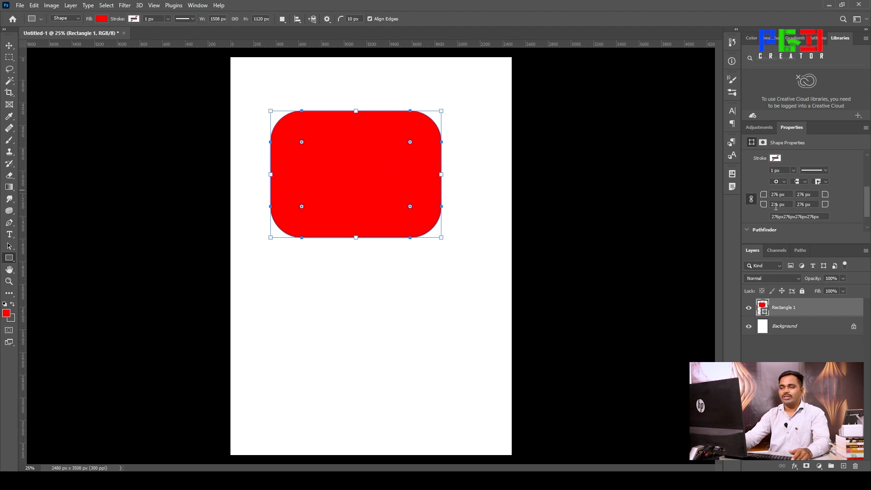
drag(302, 143, 305, 148)
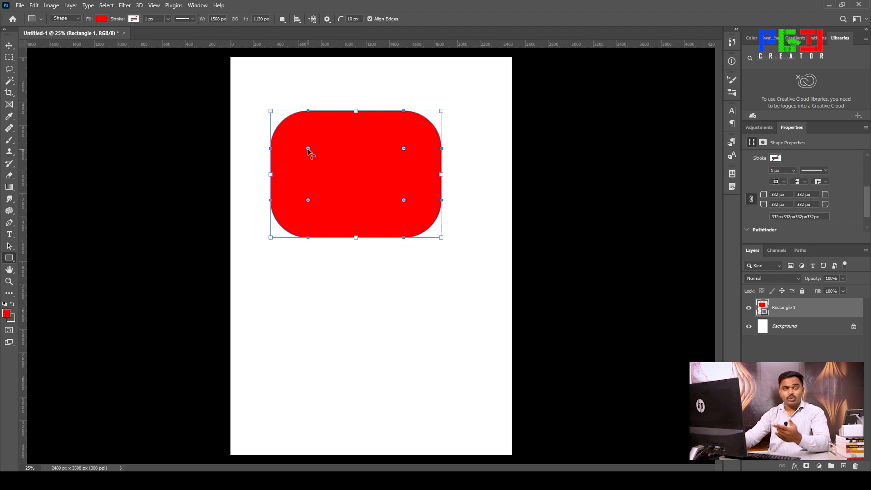
drag(309, 149, 260, 120)
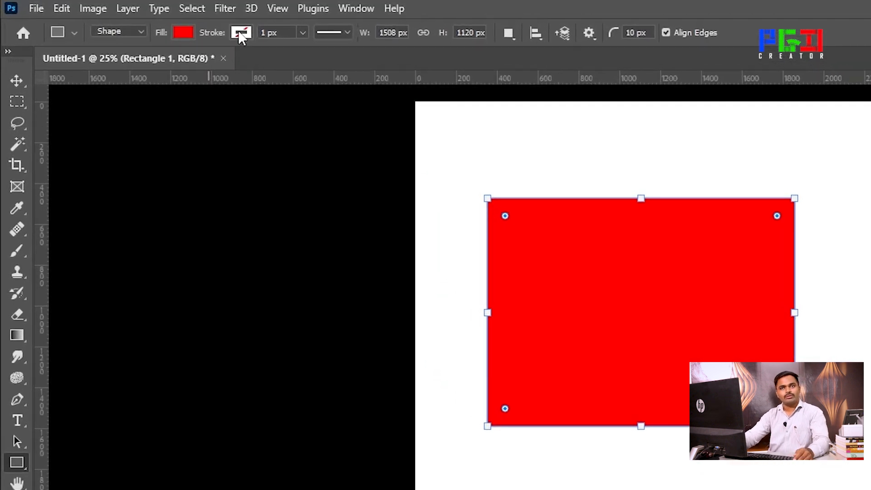
Give the rectangle a black stroke with a width of 5 px.
click(240, 33)
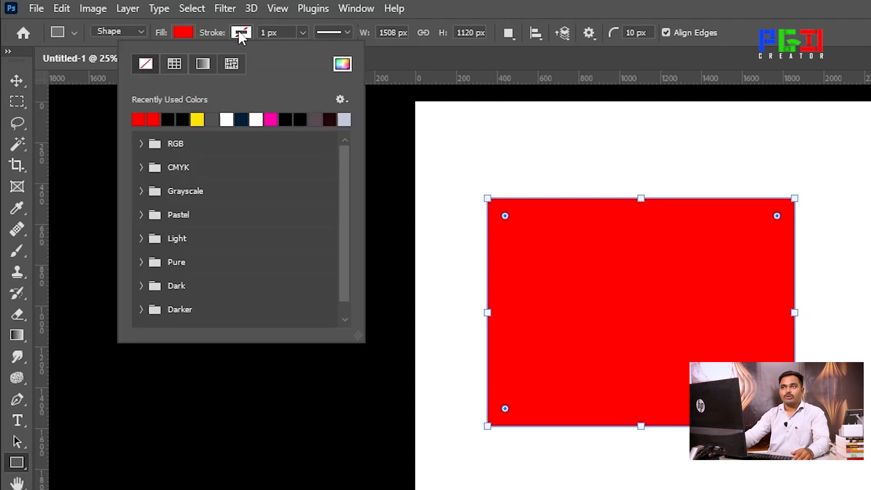
click(169, 121)
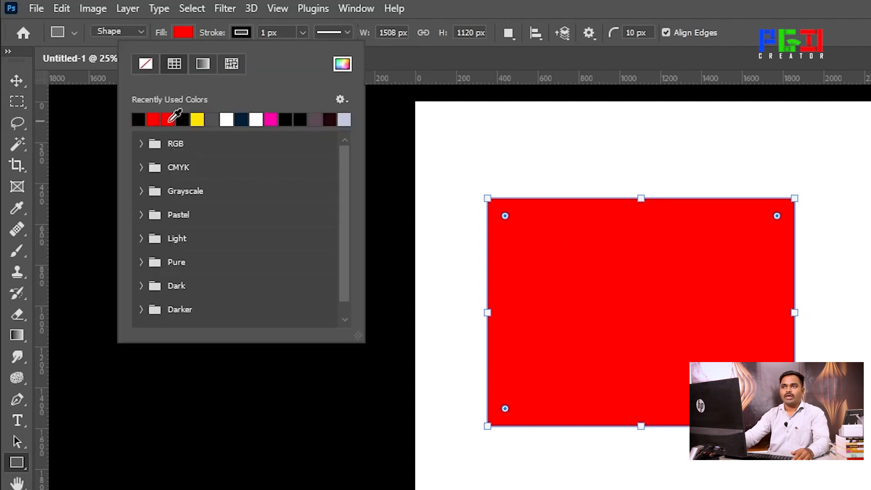
click(301, 32)
click(278, 32)
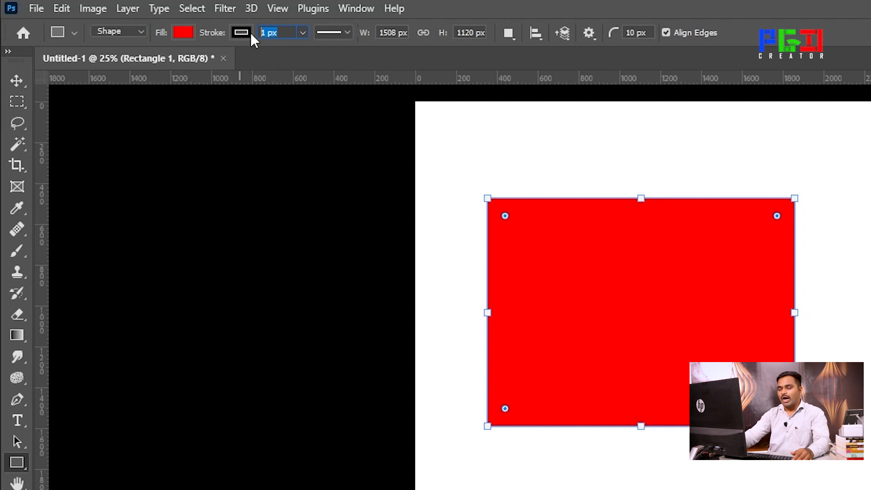
text(5)
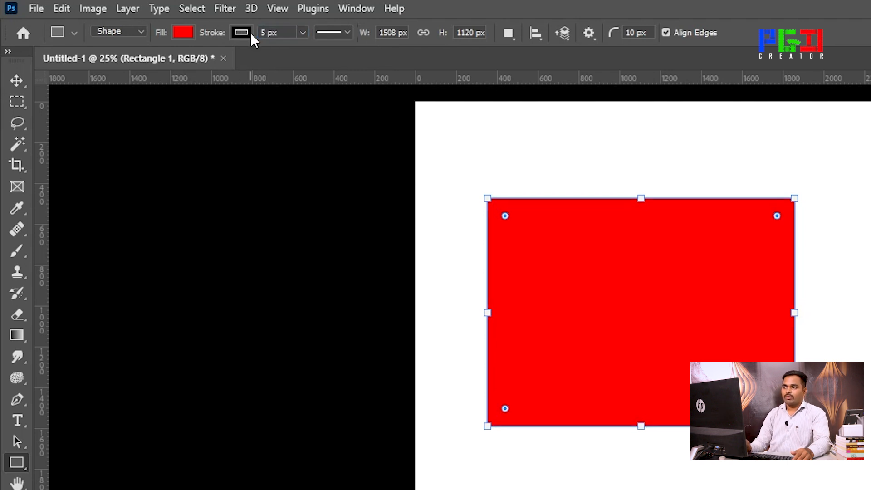
Set the rectangle's black stroke width to 20 px.
drag(282, 33, 258, 32)
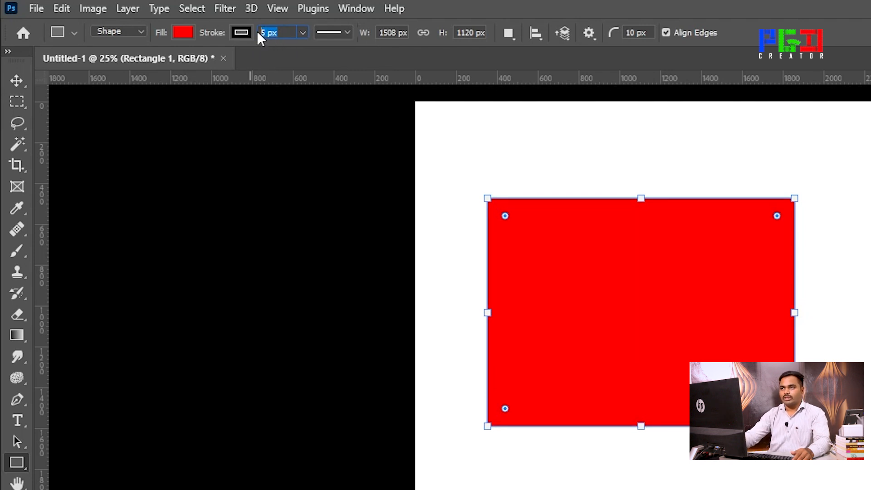
text(20)
key(Return)
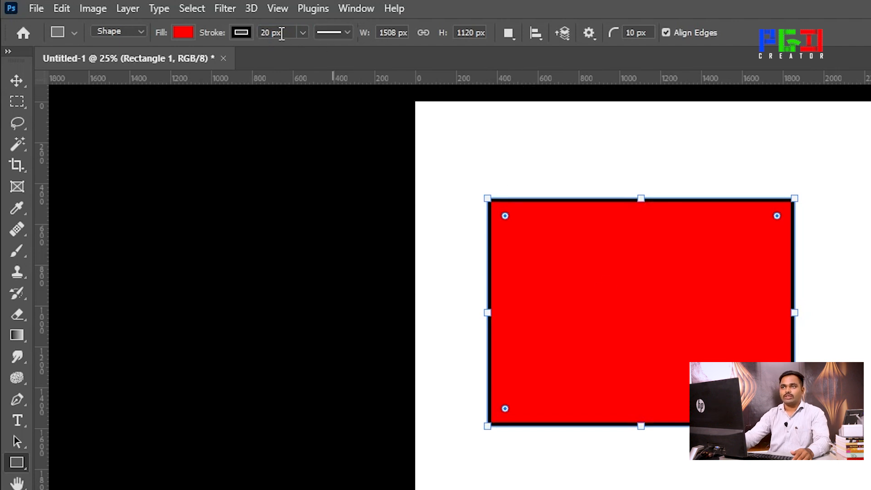
Try the dashed and dotted line styles on the rectangle's stroke, and return it to a solid line.
drag(292, 34, 259, 32)
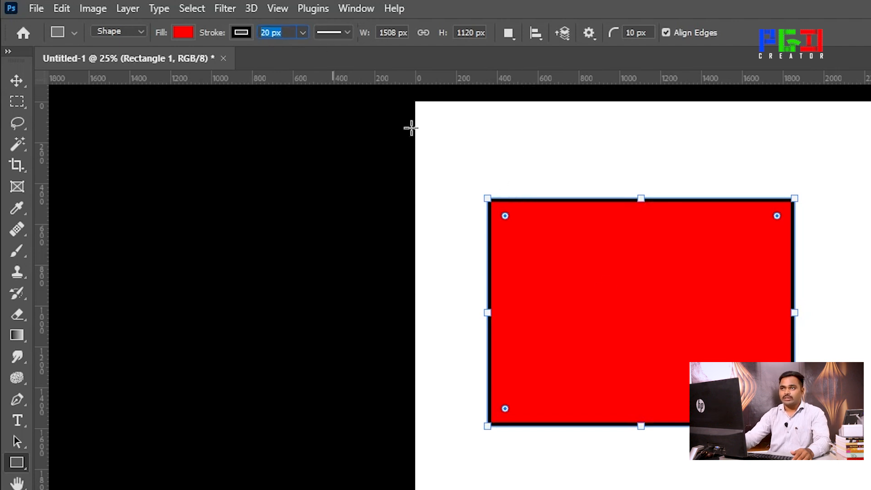
click(241, 32)
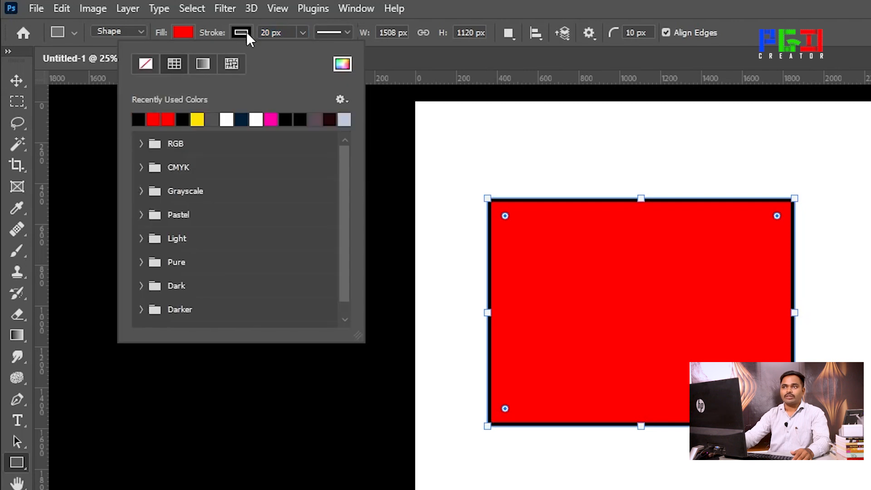
click(347, 32)
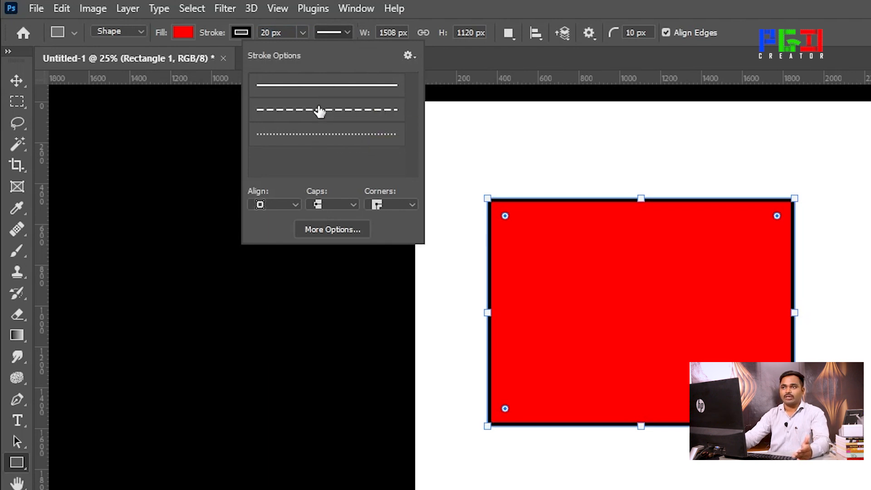
click(321, 110)
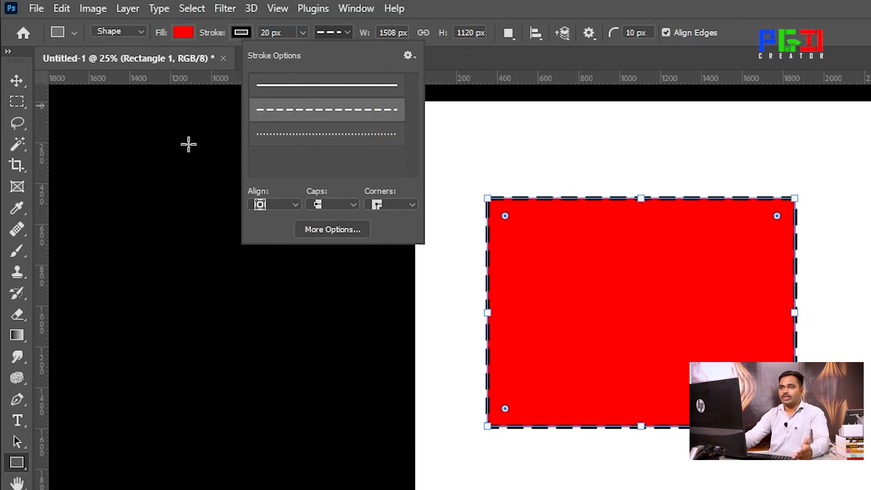
click(286, 137)
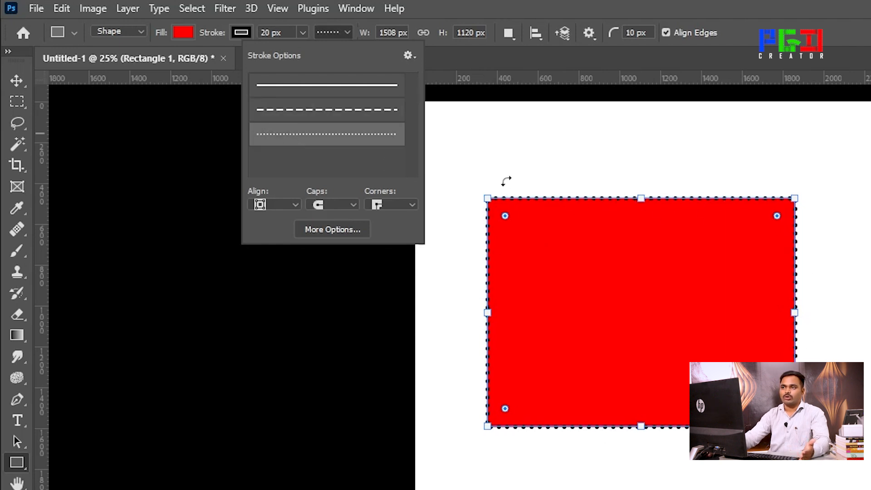
click(332, 90)
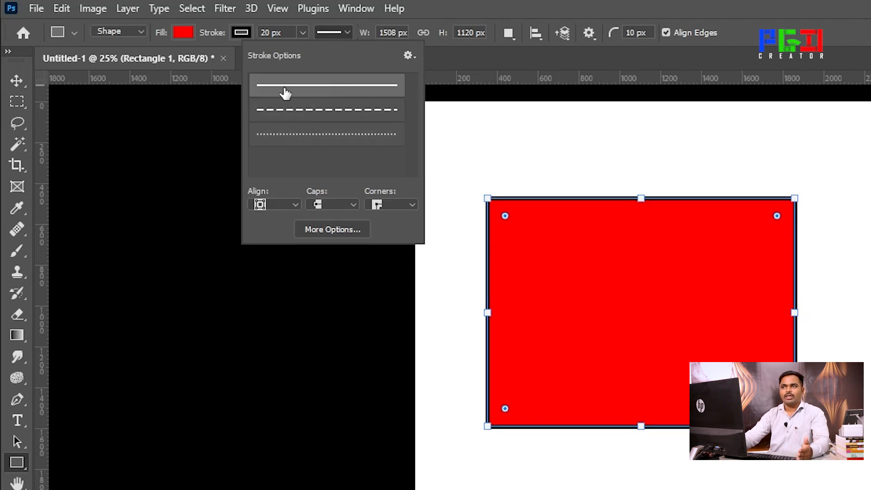
Try the inside and centre stroke alignments on the rectangle, and align the stroke outside its edge.
click(272, 205)
click(268, 215)
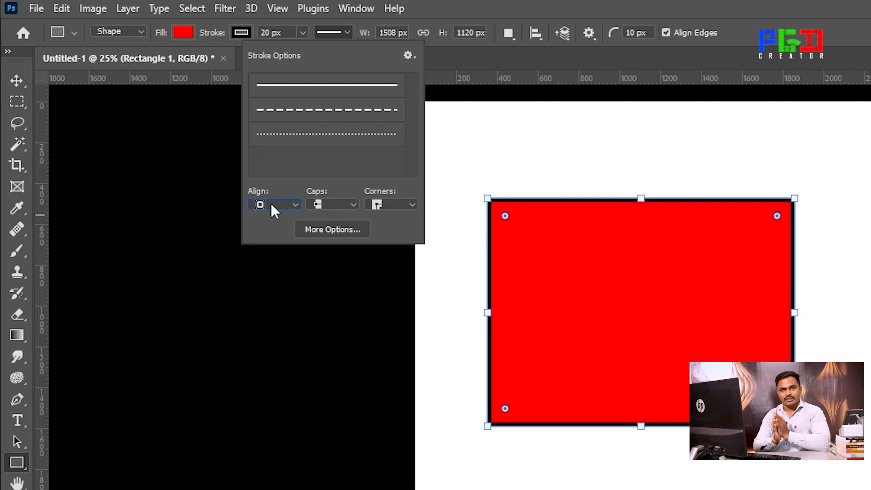
click(272, 204)
click(273, 228)
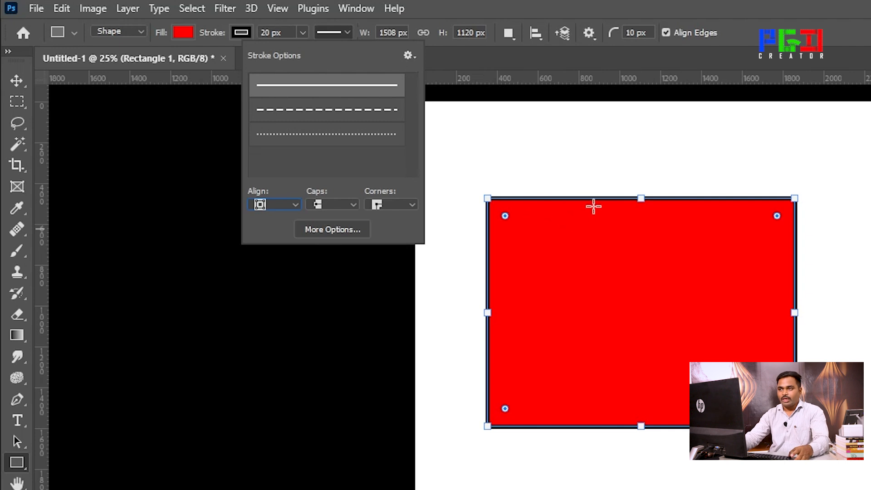
click(595, 210)
key(Return)
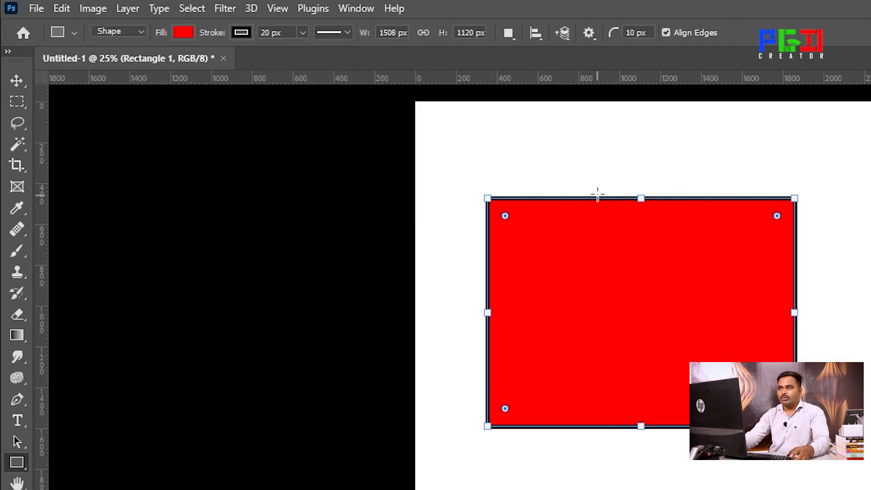
click(346, 33)
click(287, 205)
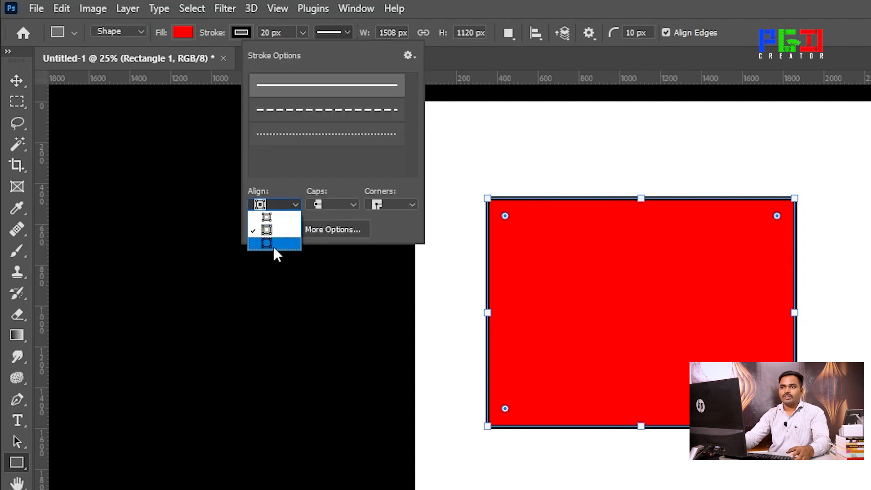
click(268, 244)
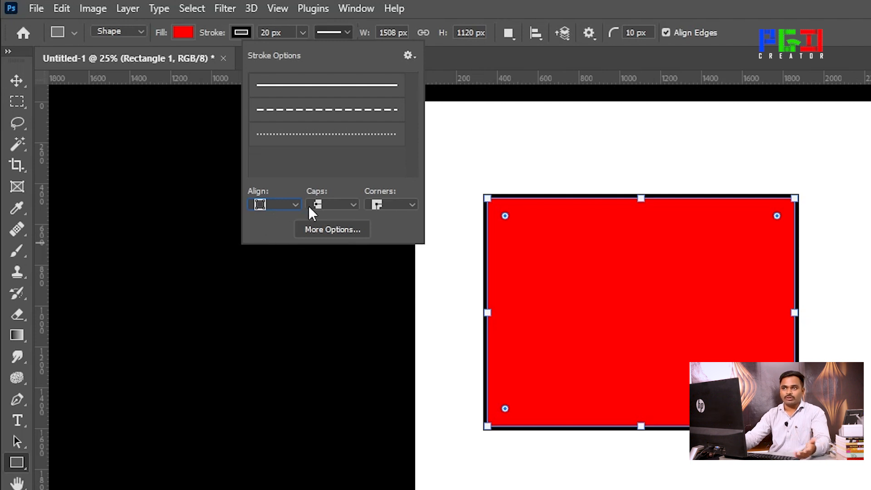
Try the alternative cap styles for the rectangle's stroke, and set the caps to round.
click(349, 204)
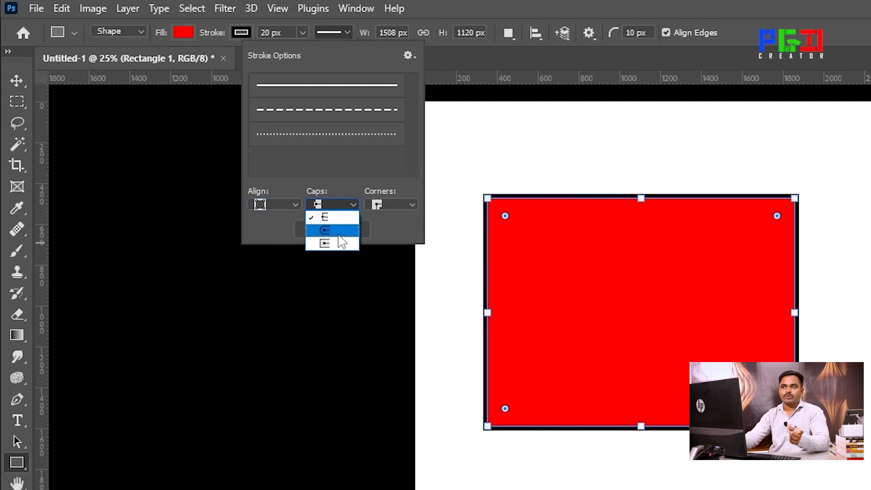
click(334, 230)
click(340, 205)
click(330, 237)
click(341, 207)
click(346, 205)
click(342, 228)
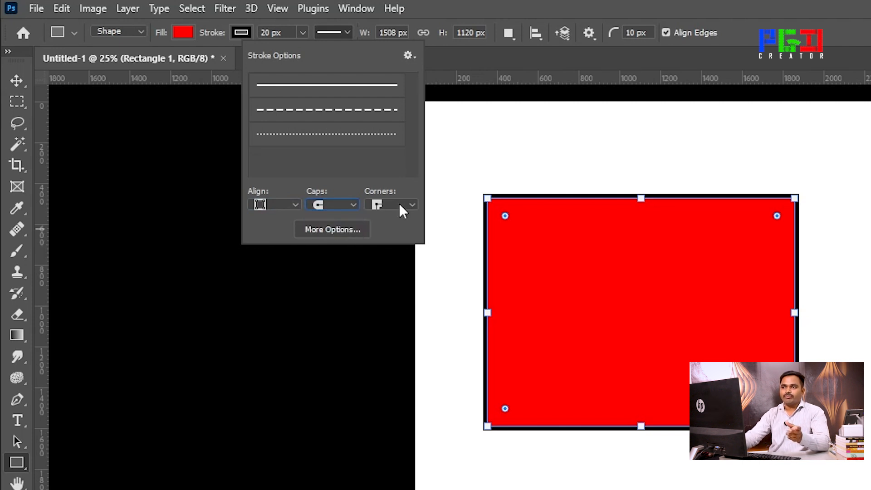
Try the round and bevel corner styles on the rectangle's stroke.
click(400, 209)
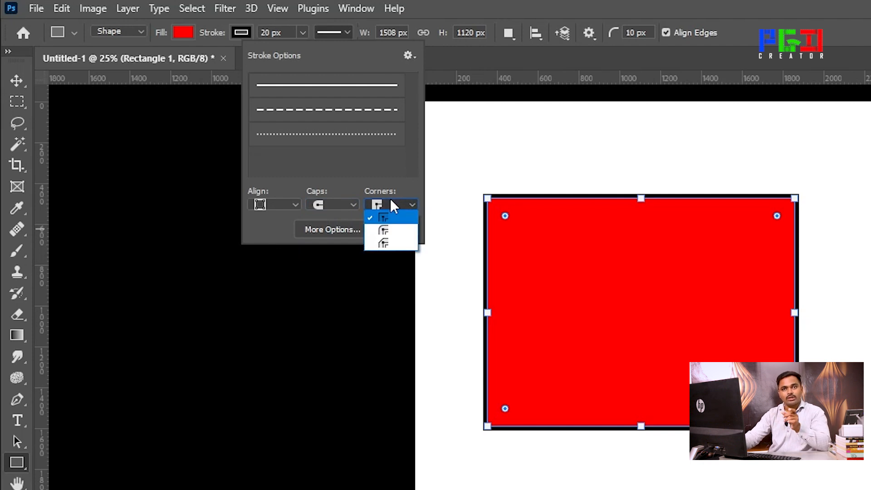
click(386, 232)
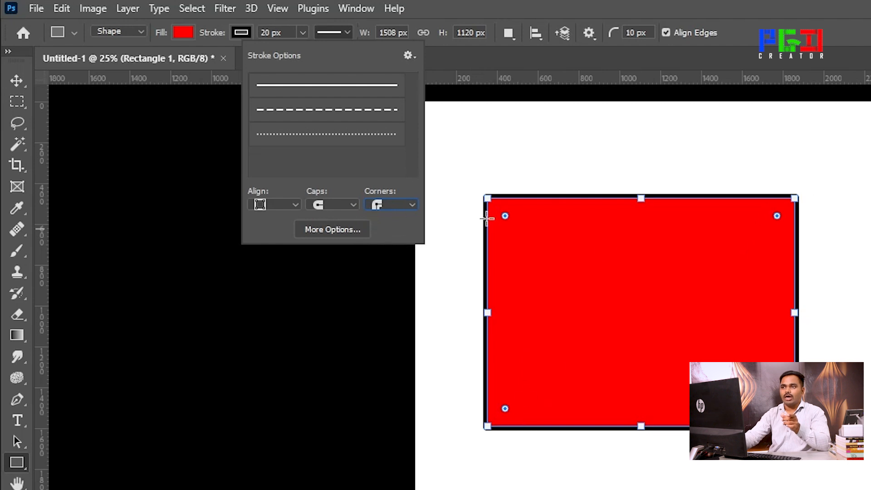
click(394, 209)
click(381, 243)
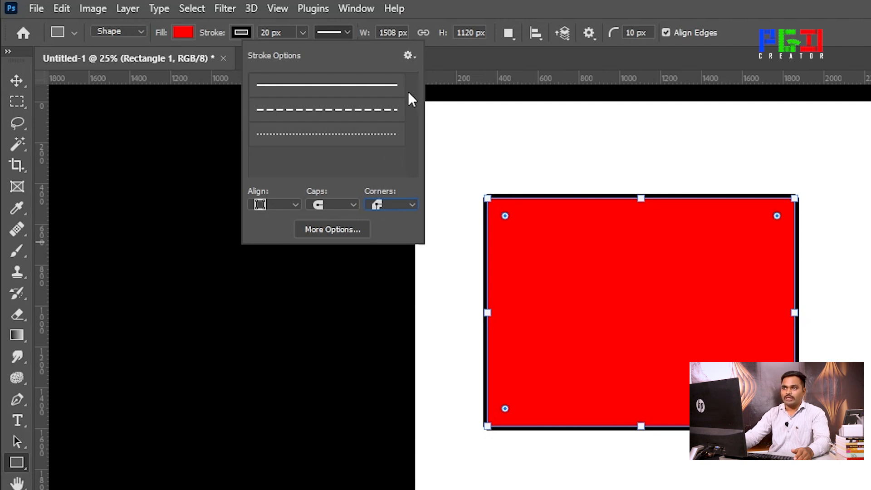
Set the stroke's corners back to mitre and its caps back to butt, and close the stroke options.
click(387, 204)
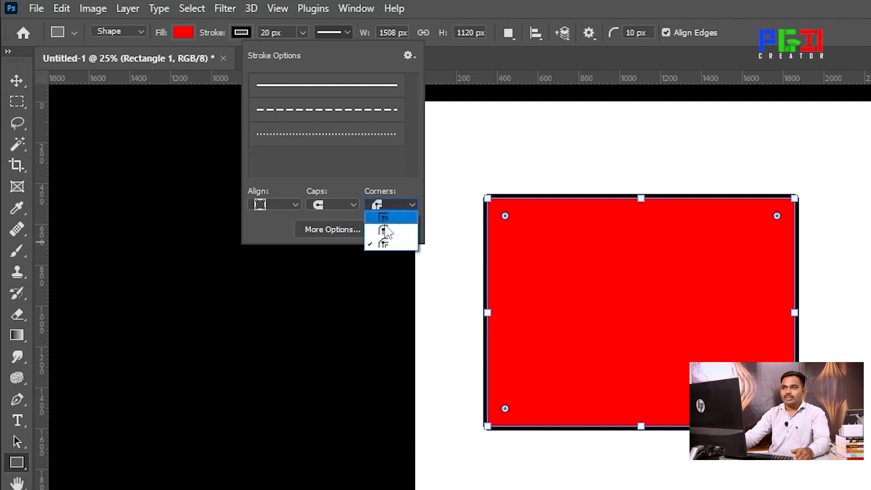
click(393, 217)
click(389, 205)
click(386, 226)
click(386, 206)
click(388, 225)
click(338, 205)
click(334, 220)
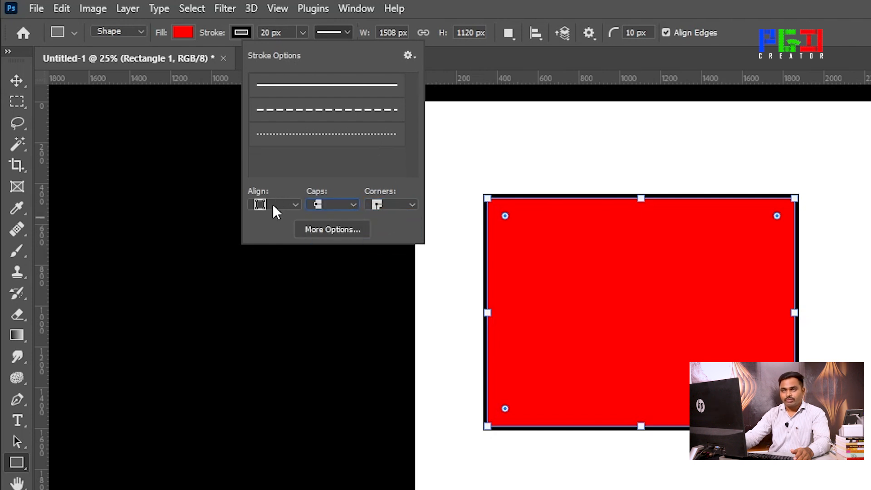
click(275, 206)
click(280, 208)
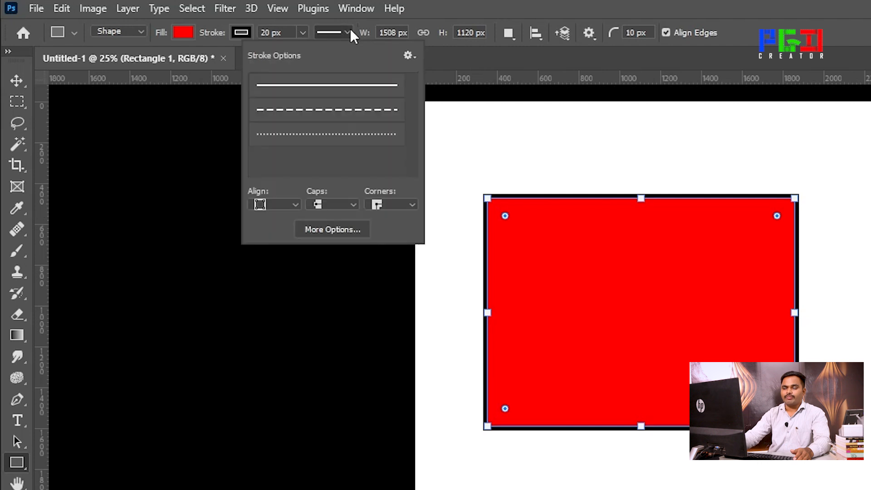
click(672, 43)
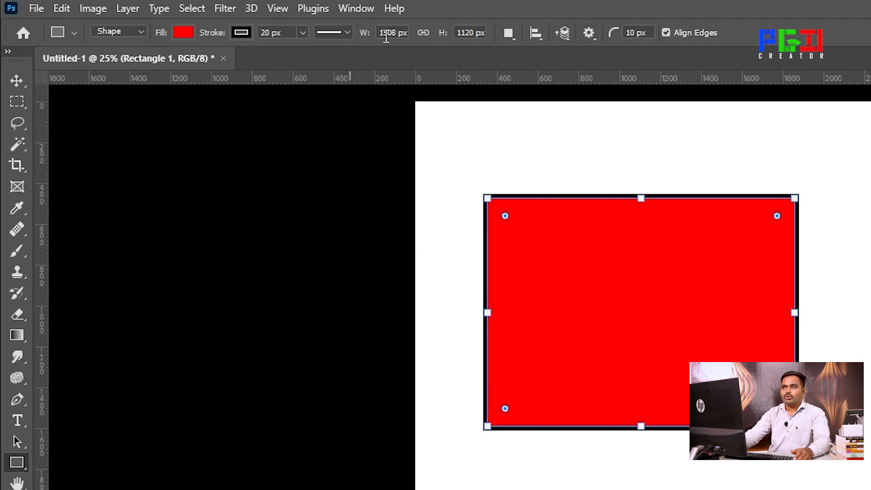
Try to set the rectangle's width to 1000.
drag(404, 33, 379, 34)
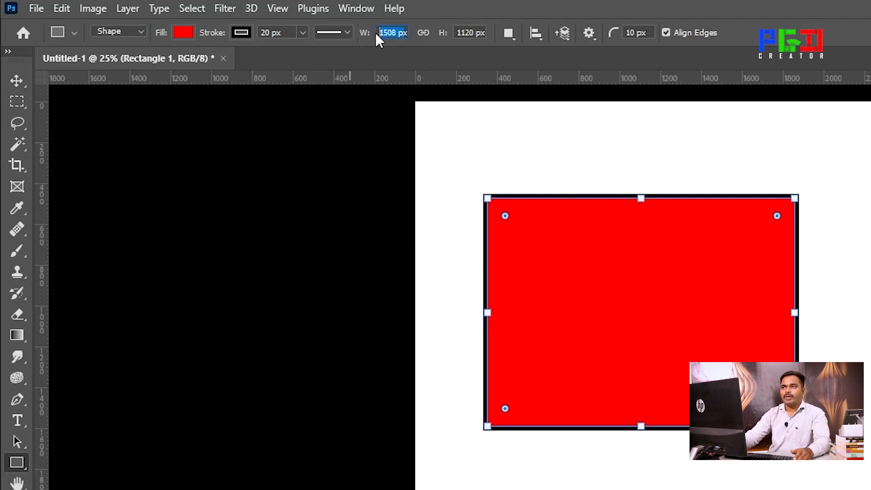
text(1000)
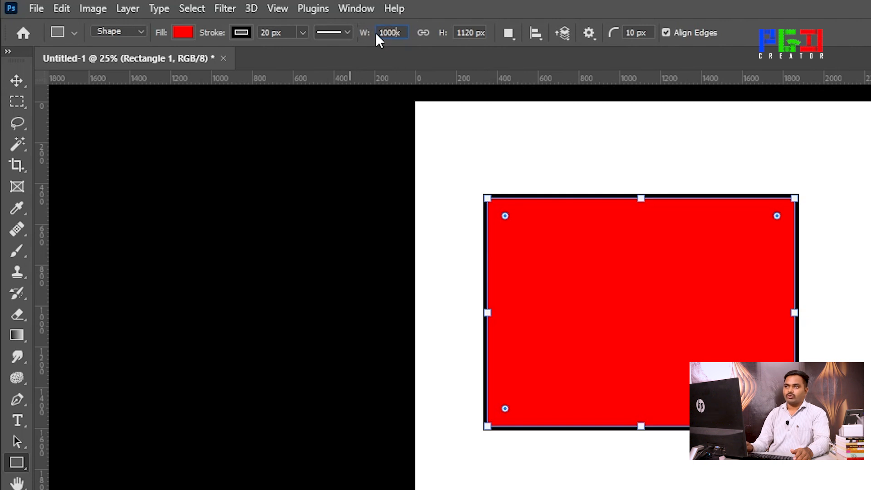
key(Return)
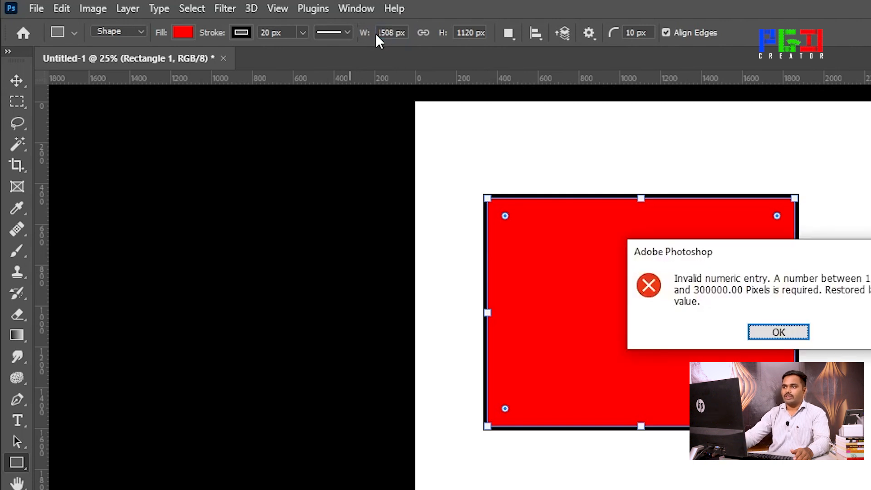
click(778, 332)
Link the rectangle's width and height, and set its width to 100 px.
click(423, 32)
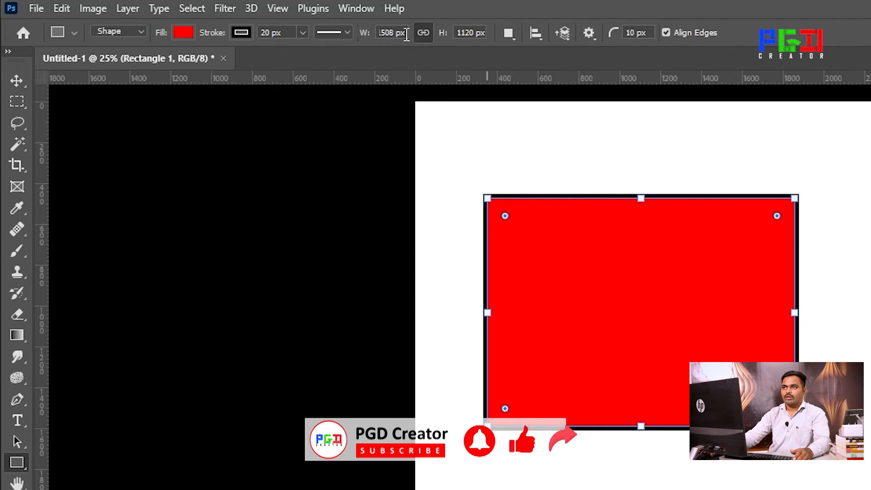
double_click(476, 32)
drag(476, 31, 488, 33)
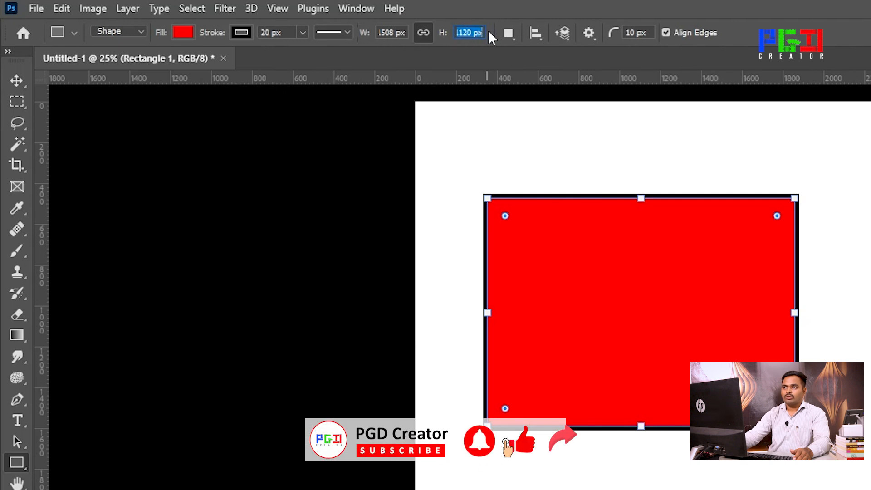
drag(400, 33, 369, 33)
text(100)
key(Return)
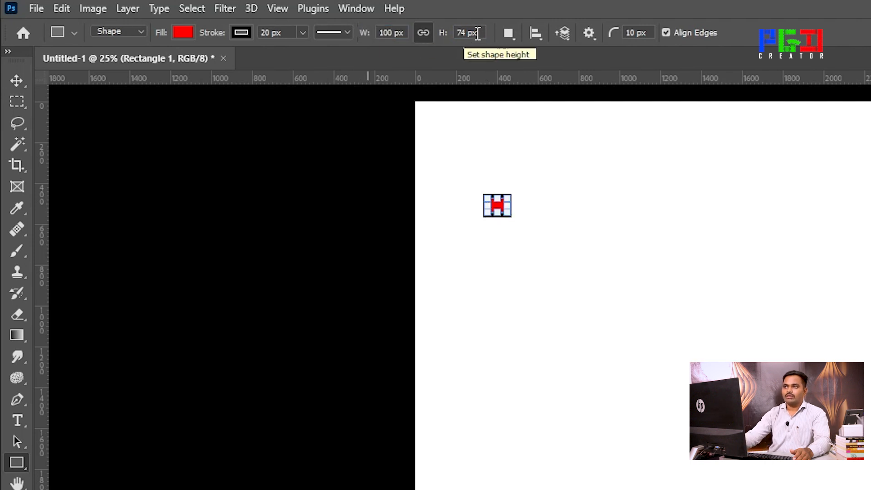
Unlink the rectangle's width and height, and set both the height and the width to 1000 px.
click(451, 34)
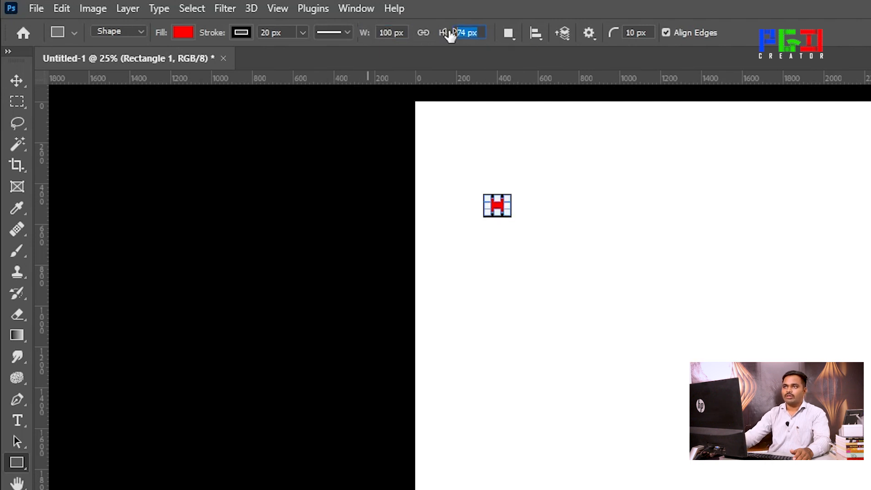
text(1000)
key(Return)
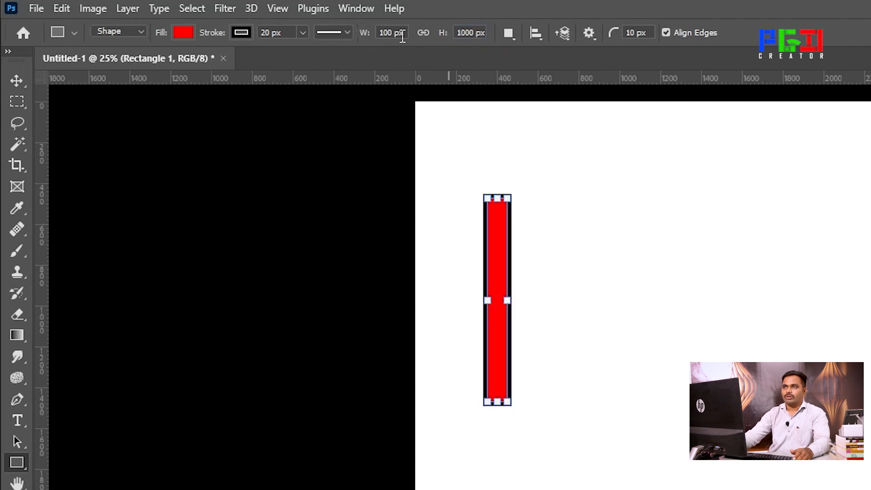
click(405, 32)
text(1000)
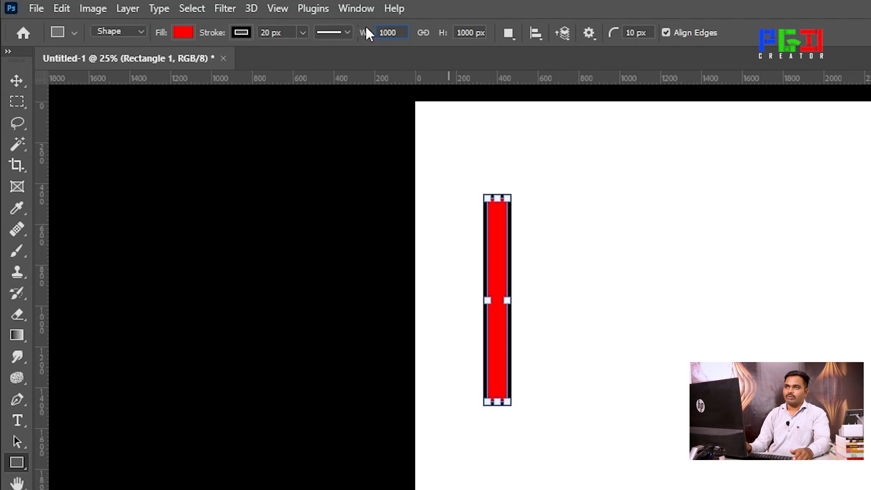
key(Return)
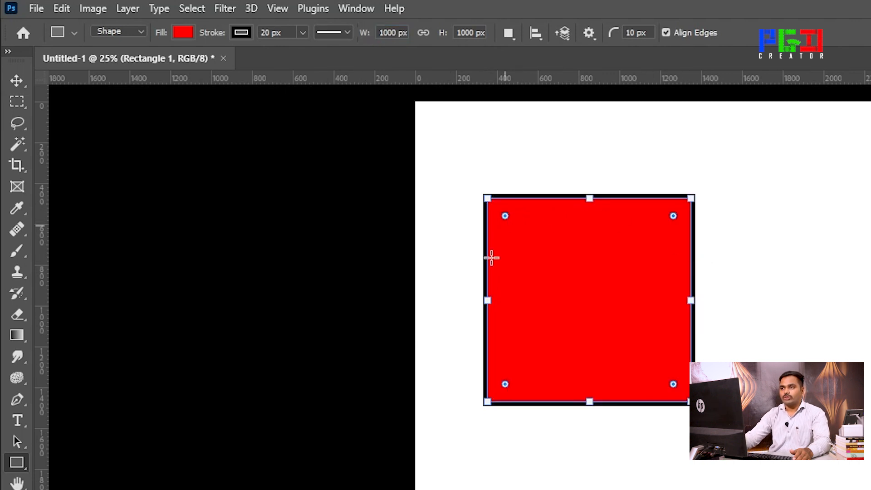
Move the red square down and to the right on the page with the Move tool, and deselect it.
click(17, 80)
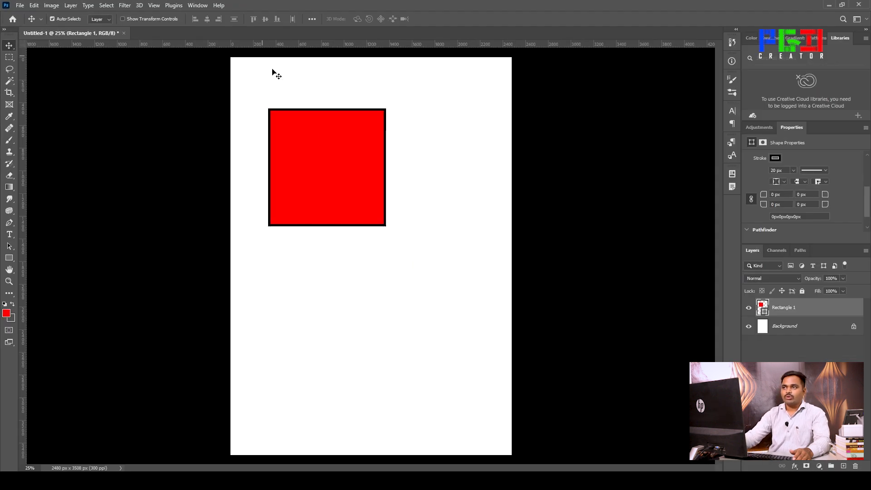
drag(331, 142, 405, 184)
click(311, 208)
Draw a red ellipse about 392 px wide and 548 px high above and to the left of the square.
click(9, 259)
right_click(9, 261)
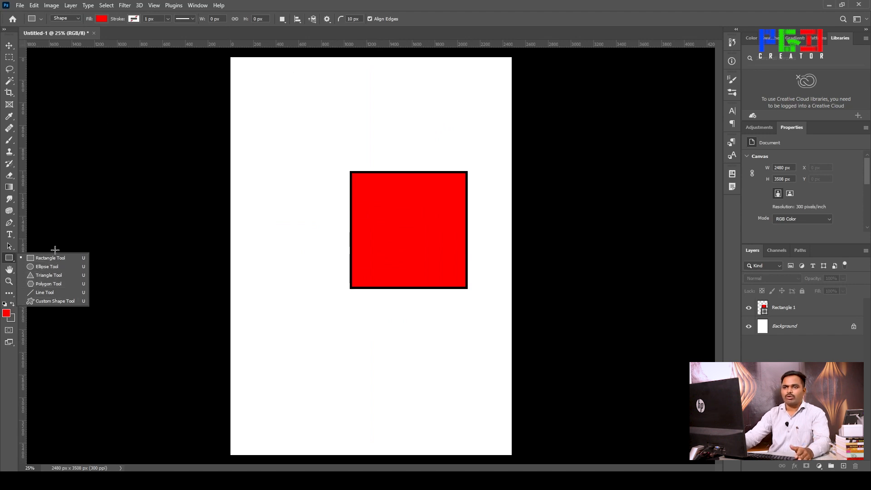
click(46, 266)
right_click(9, 260)
drag(294, 90, 338, 152)
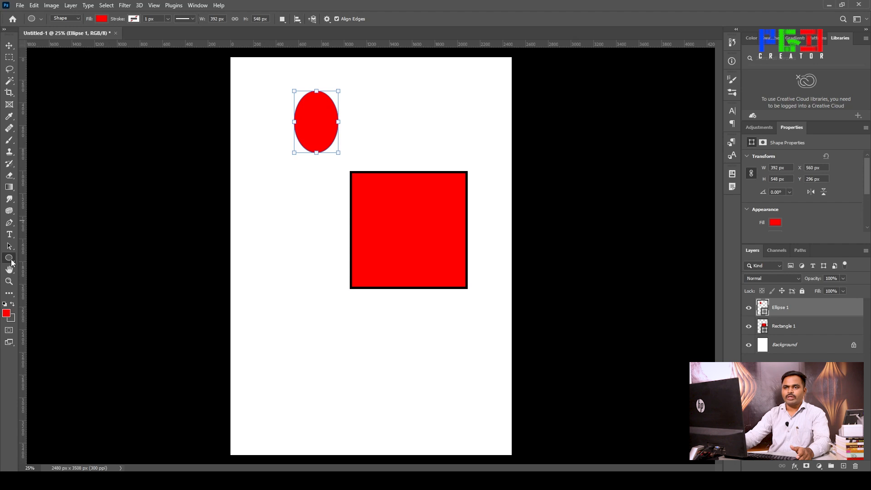
Draw a red triangle about 724 px wide and 812 px high below and to the left of the square.
right_click(9, 259)
click(41, 275)
drag(260, 271, 343, 364)
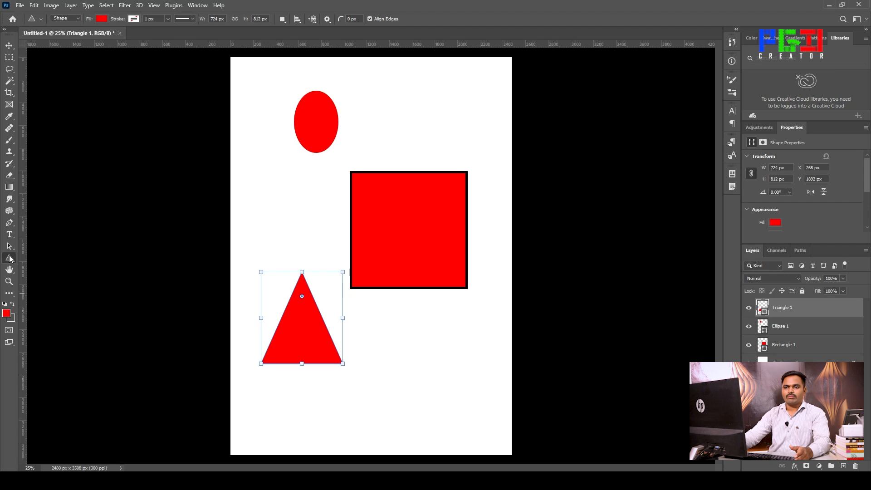
Draw a red 10-pointed star with the Polygon tool, about 1076 px wide and 924 px high, below the square.
right_click(9, 259)
click(44, 286)
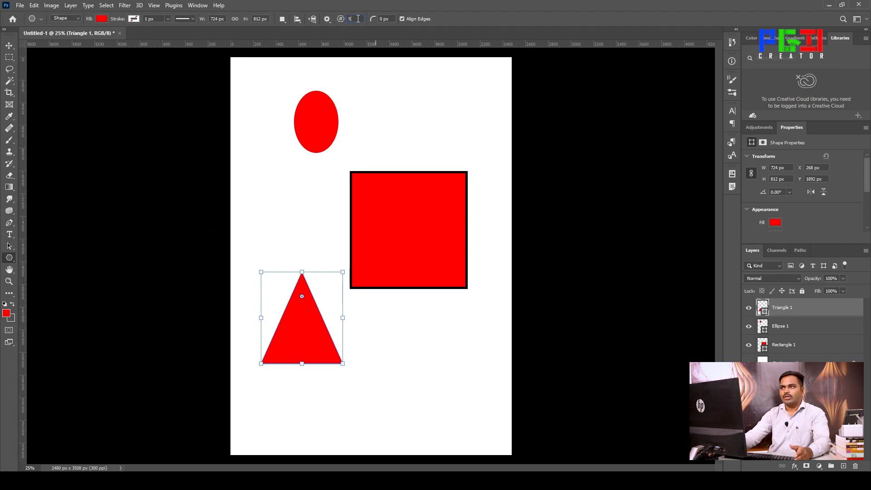
drag(356, 18, 346, 18)
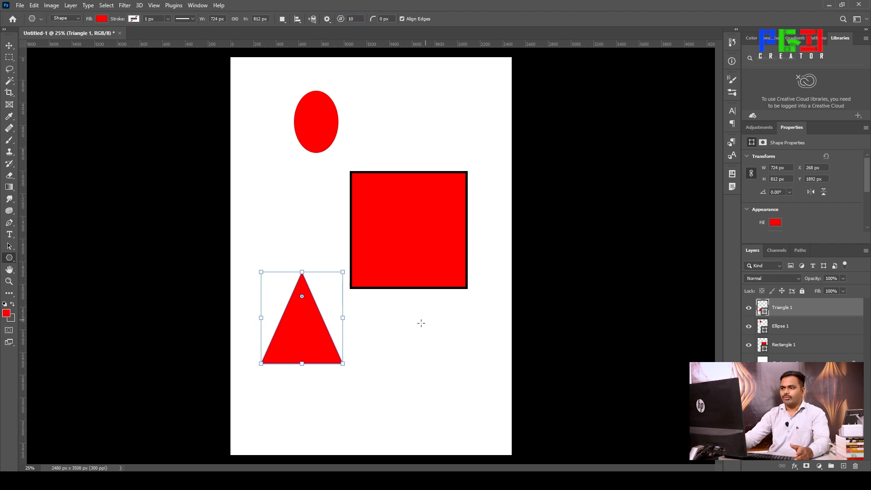
drag(384, 325, 478, 439)
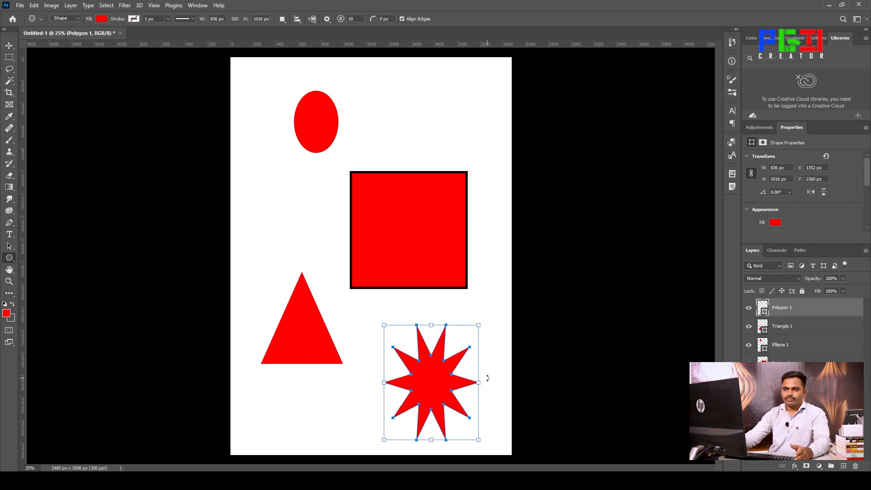
key(ctrl+z)
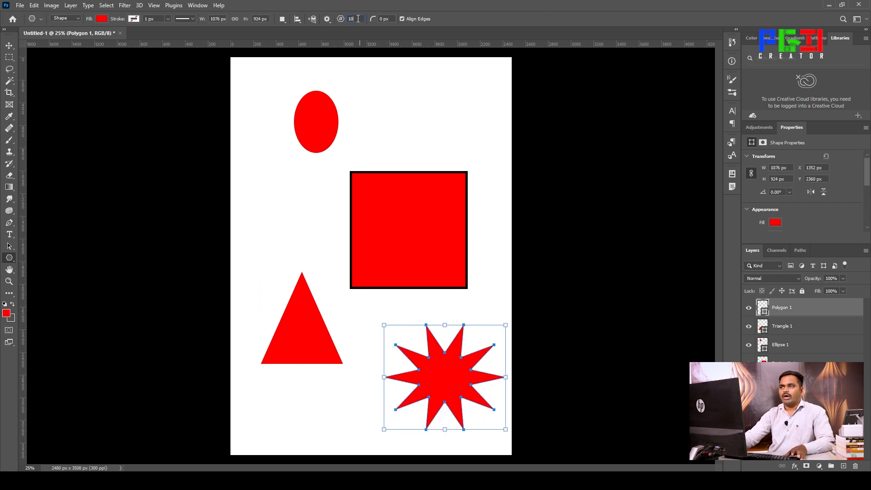
Set the number of sides to 5 and draw a red star about 808 px wide and 652 px high above the square.
text(5)
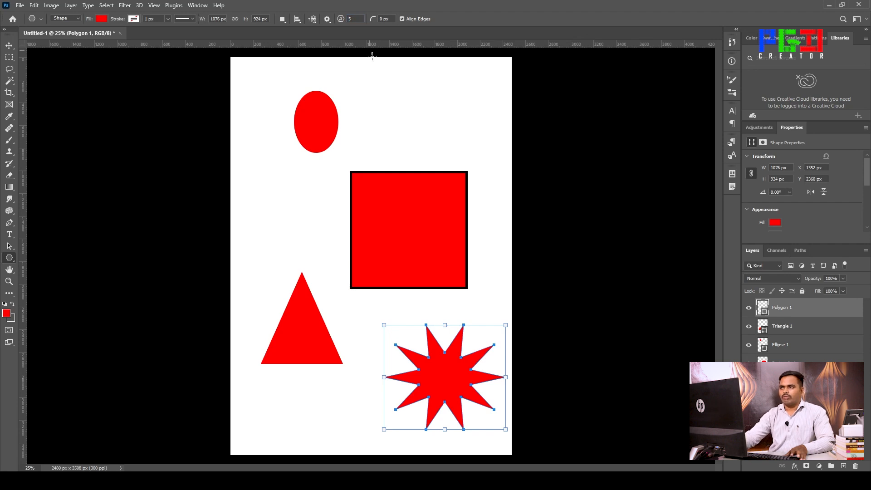
drag(373, 81, 464, 154)
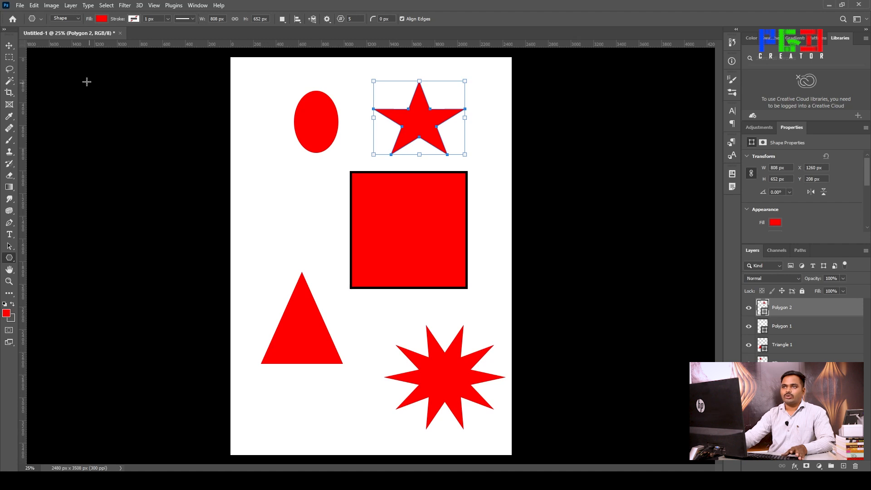
right_click(13, 262)
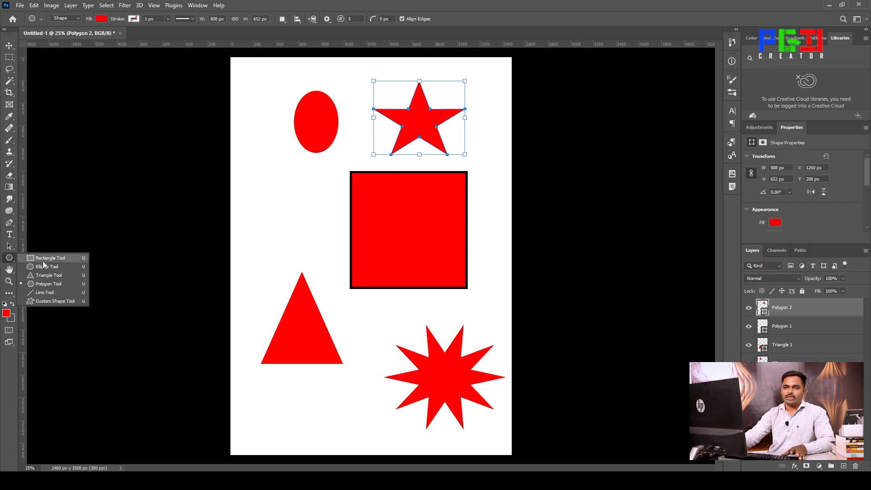
click(47, 287)
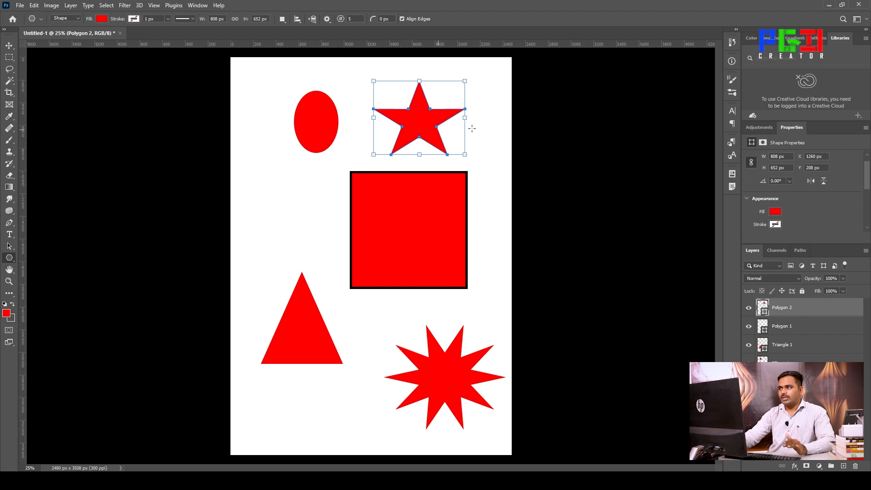
Try 19 points on the star above the square, and set its number of sides back to 5.
scroll(818, 212, down, 4)
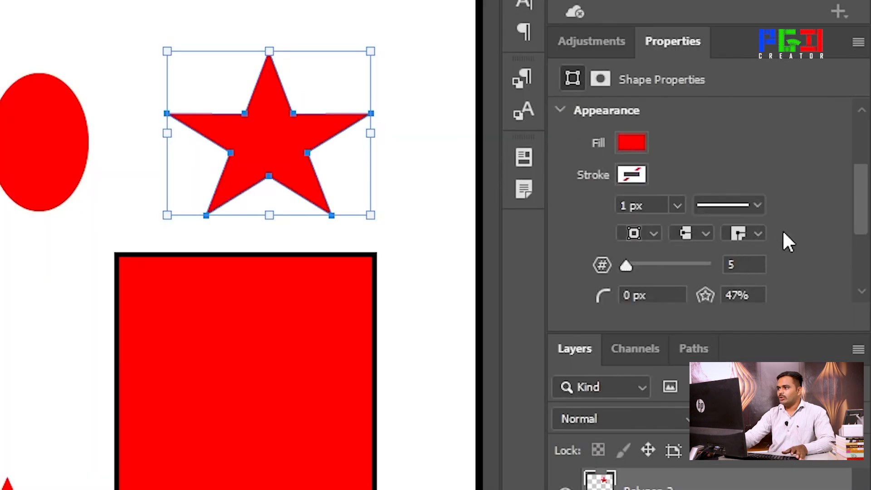
scroll(783, 235, down, 2)
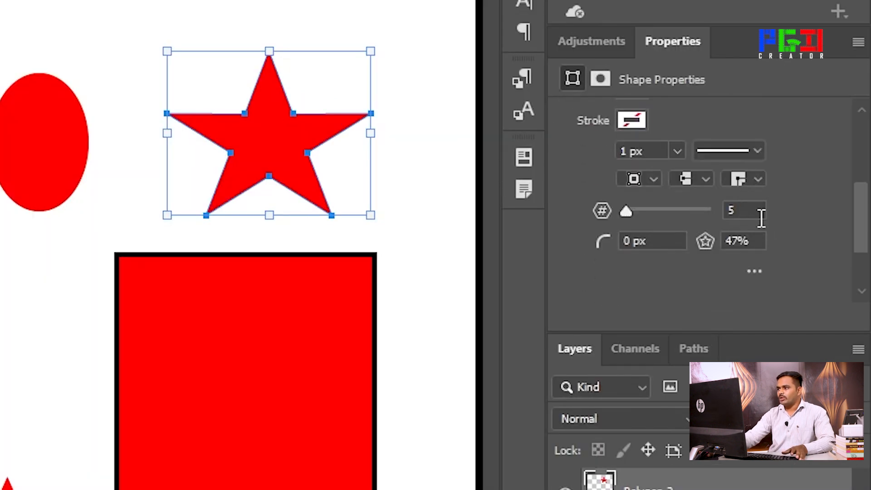
mouse_move(631, 213)
mouse_down()
mouse_move(689, 214)
mouse_move(638, 214)
mouse_up()
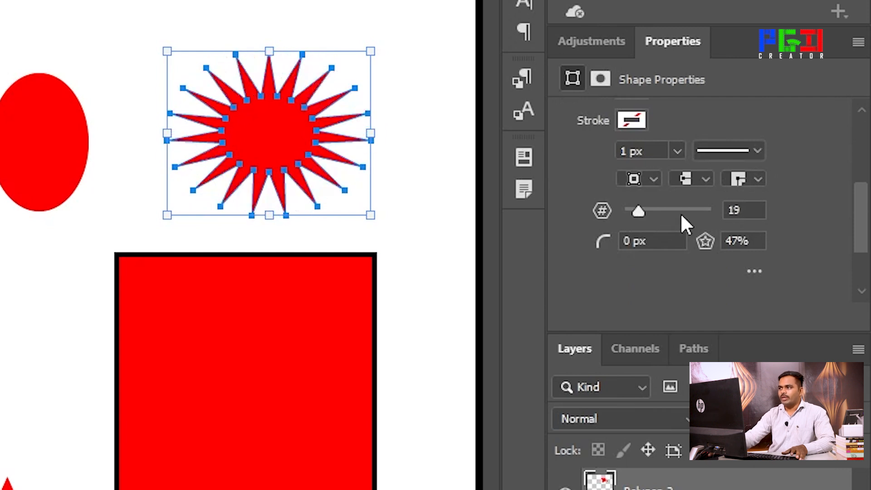
drag(752, 214, 726, 209)
text(5)
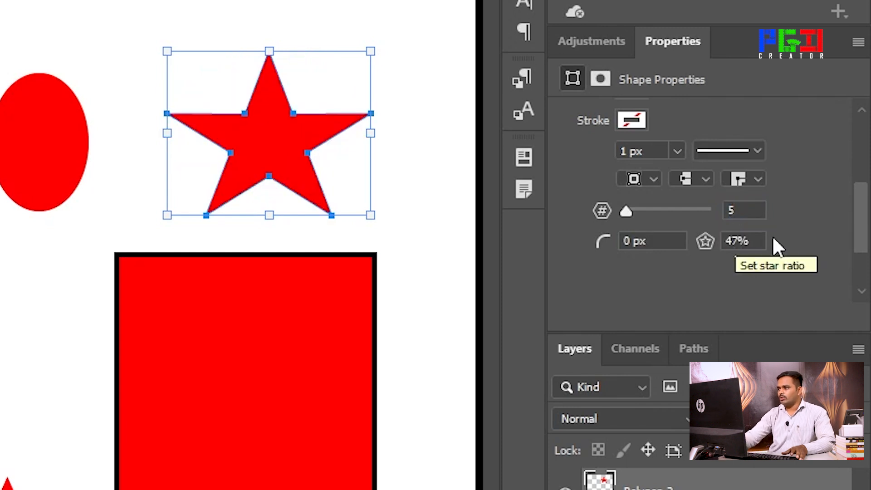
Set the star ratio of the five-pointed star to 100% to turn it into a pentagon.
scroll(802, 246, down, 1)
drag(751, 206, 723, 207)
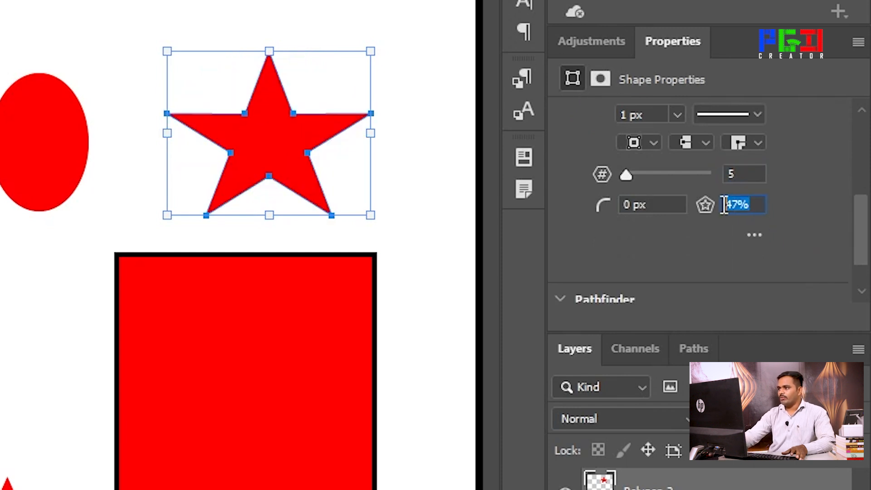
text(100)
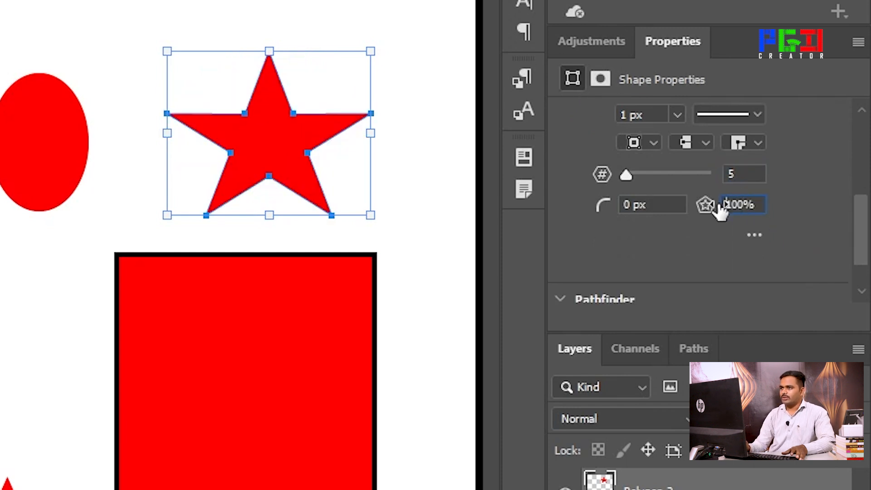
key(Return)
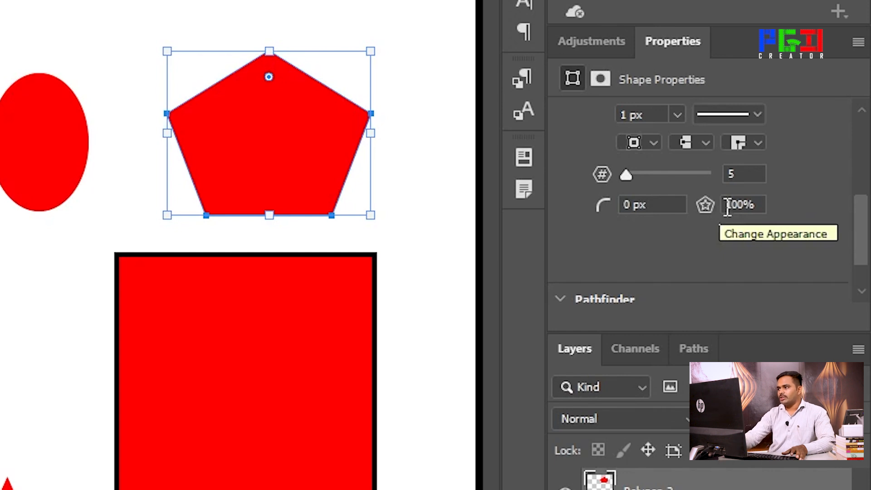
Try star ratios of 0% and 5% on the pentagon.
drag(753, 204, 720, 213)
text(0)
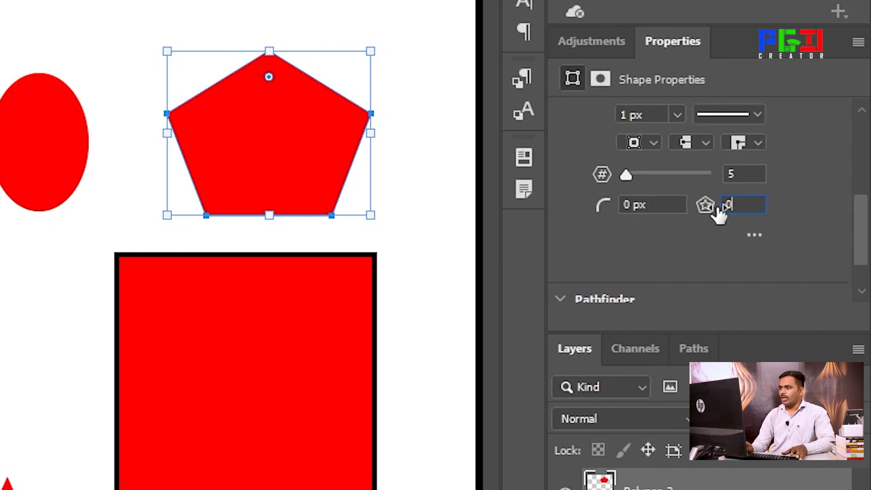
key(Return)
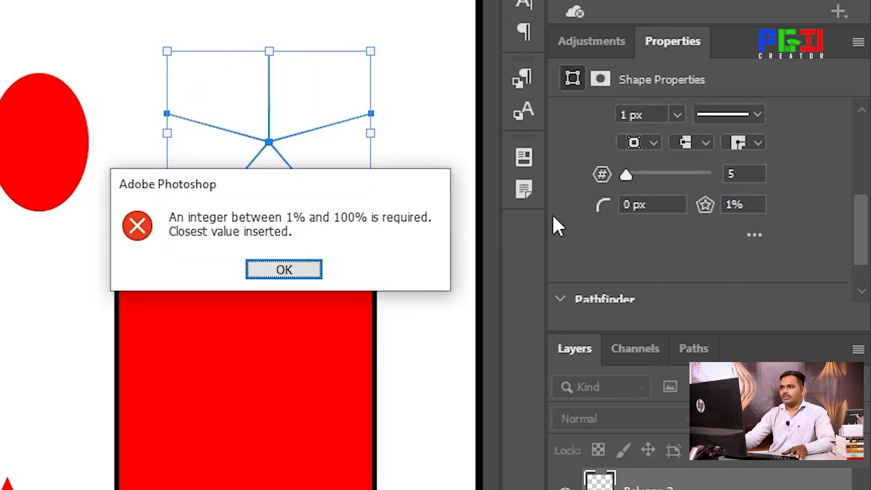
click(312, 274)
drag(762, 204, 723, 204)
text(5)
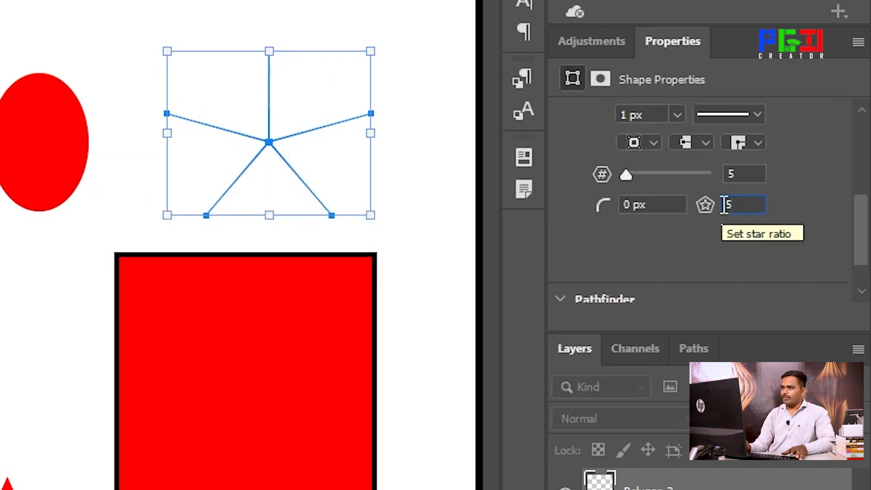
key(Return)
Try a star ratio of 30% on the five-sided shape, and set the ratio back to 100%.
click(747, 209)
drag(747, 205, 712, 207)
text(30)
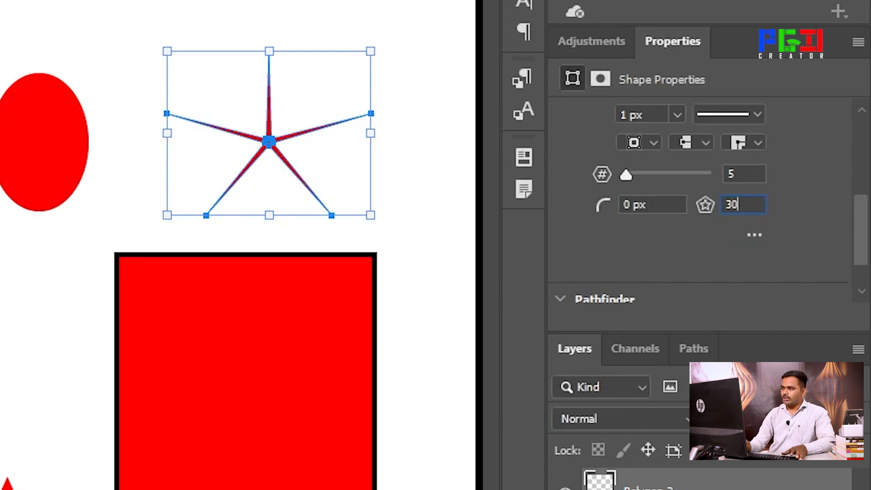
key(Return)
click(711, 207)
text(100)
key(Return)
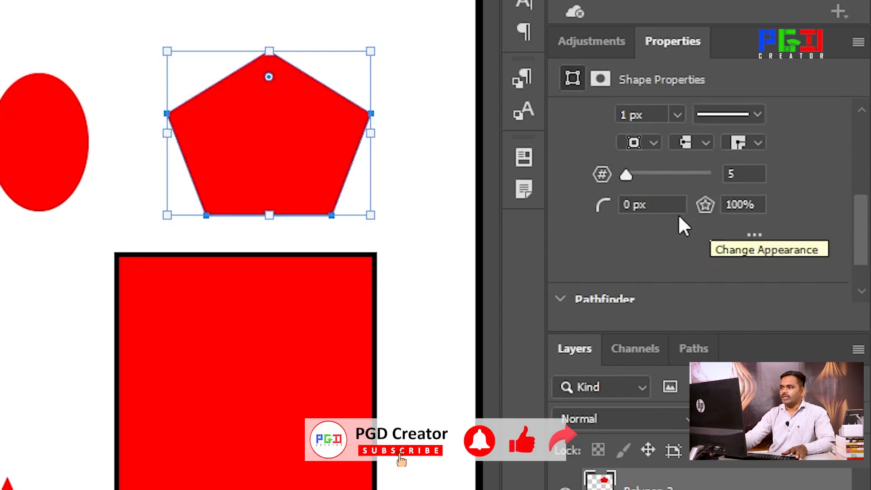
Try corner radii of 10 px and 50 px on the pentagon.
click(662, 210)
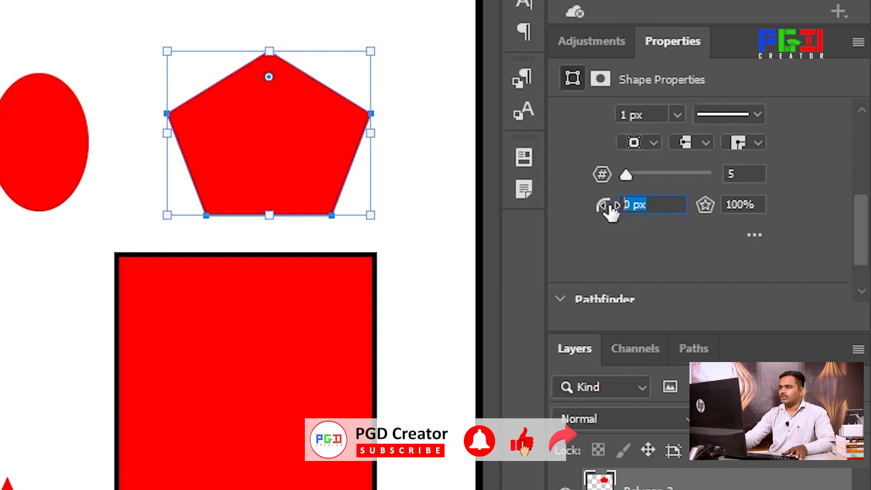
text(10)
key(Return)
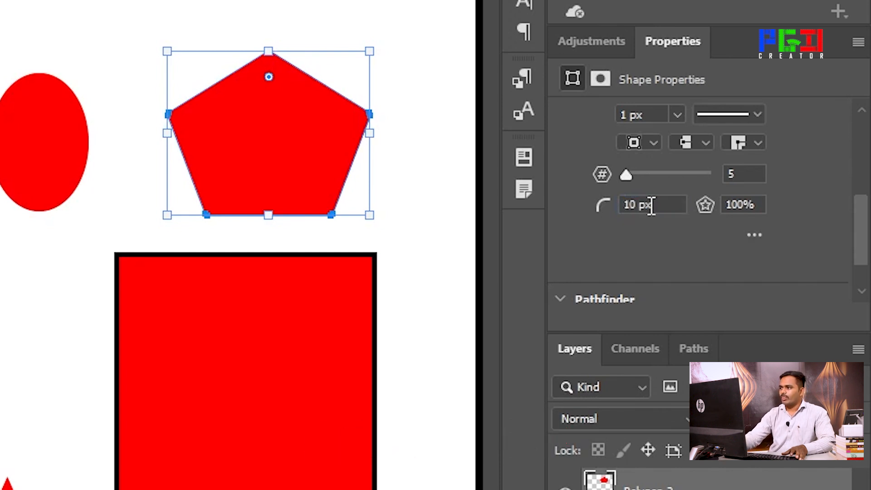
click(651, 203)
text(50)
key(Return)
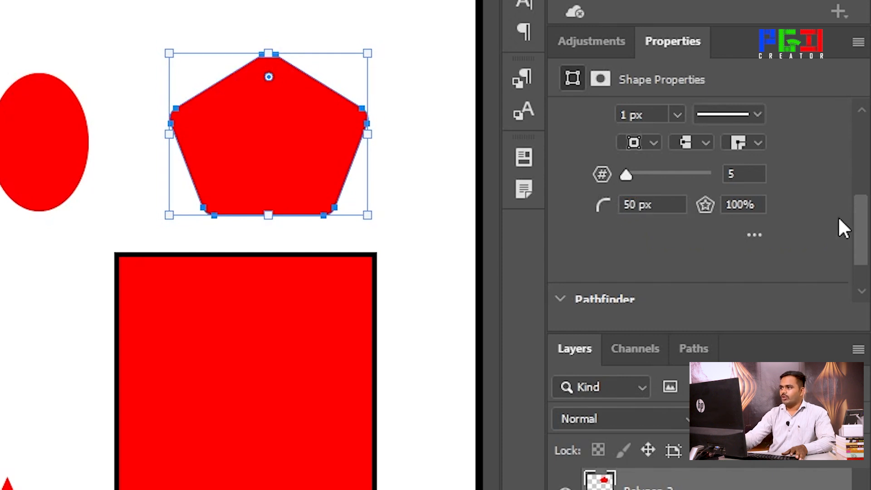
Set the radius of the pentagon's rounded corners to 100 px.
scroll(837, 222, up, 2)
scroll(837, 221, down, 1)
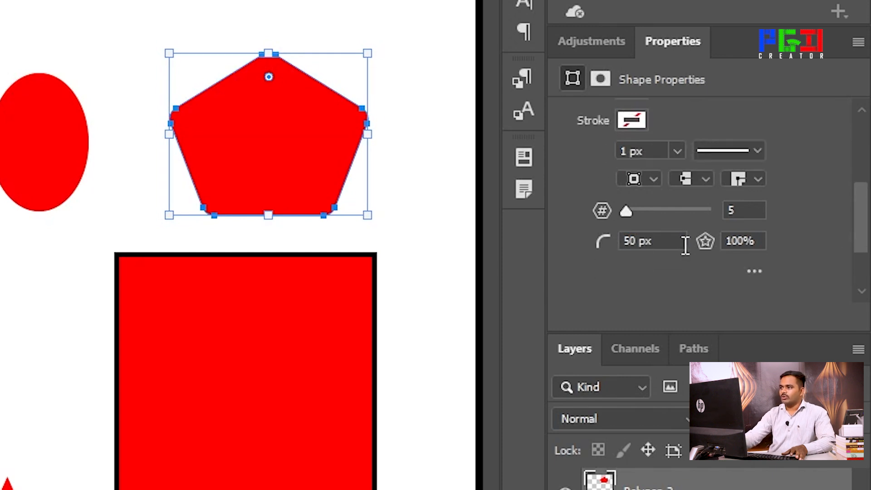
drag(660, 244, 625, 239)
click(661, 243)
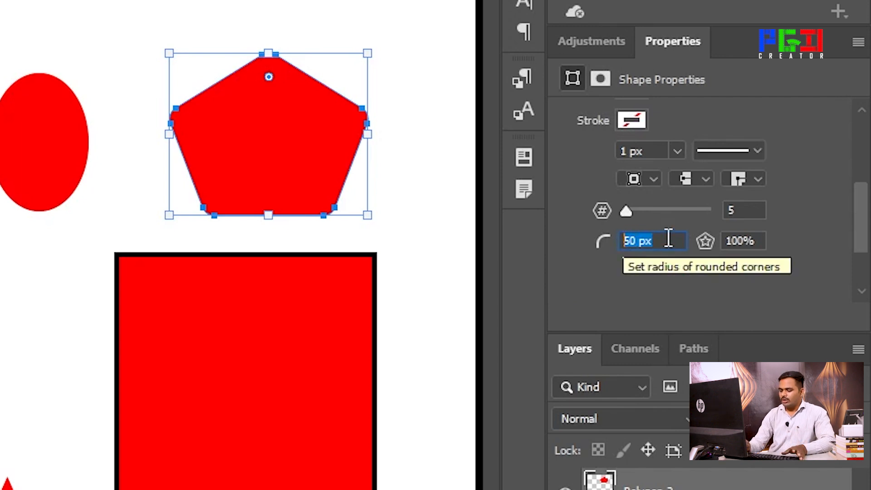
text(100)
key(Return)
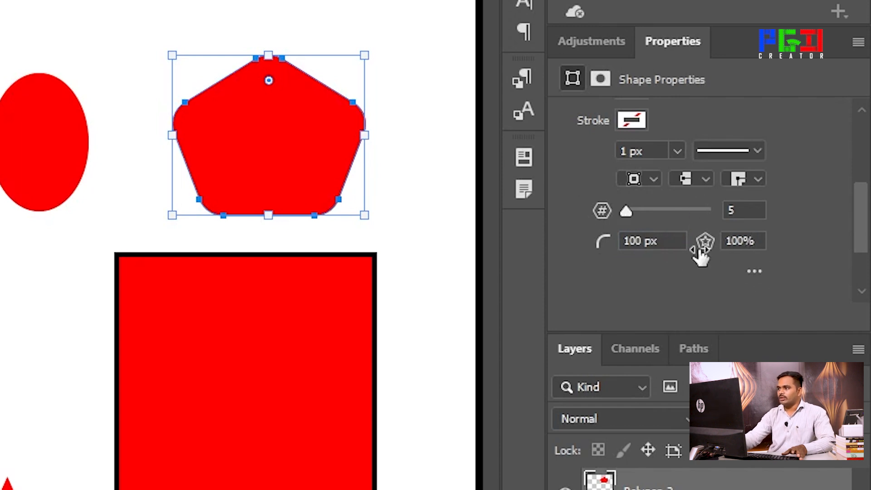
scroll(812, 220, up, 2)
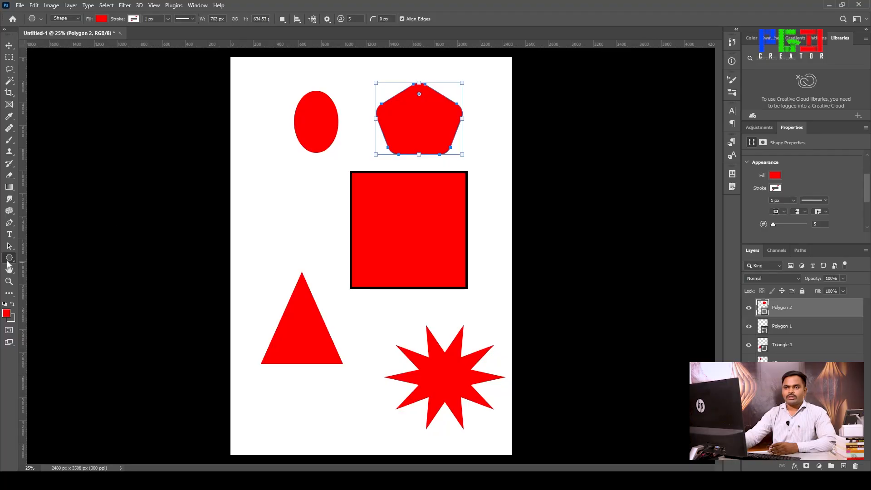
Draw the first Leaf Trees custom shape about 540 px wide and 740 px high above the triangle, and switch to the Move tool.
right_click(10, 258)
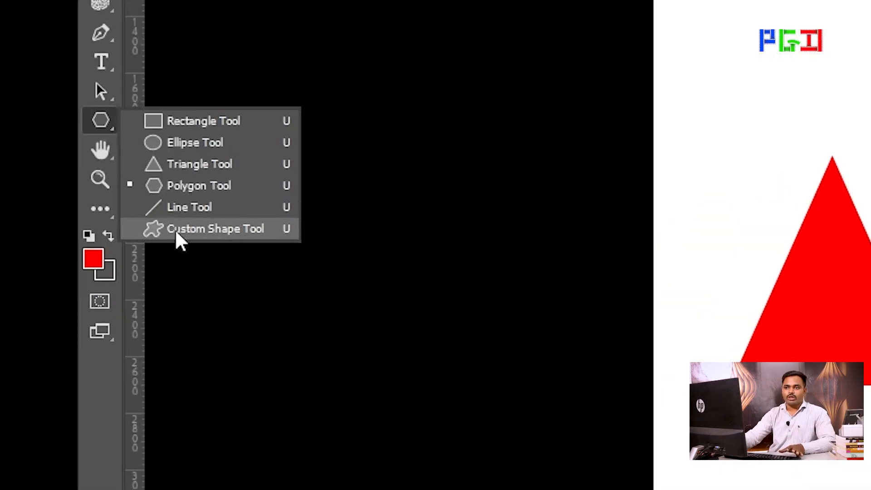
click(224, 227)
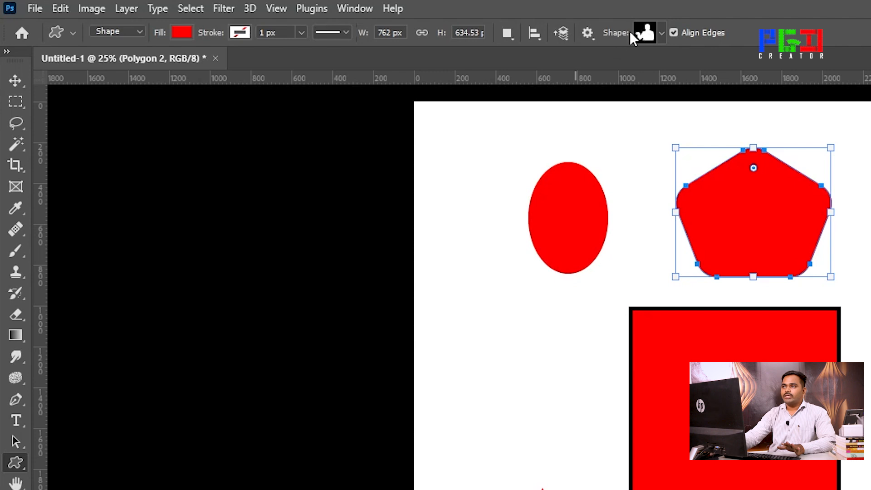
click(661, 33)
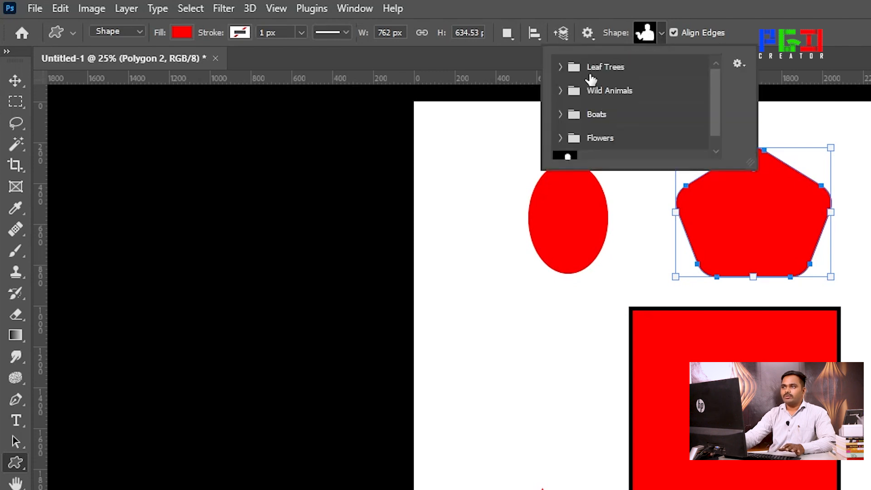
click(561, 67)
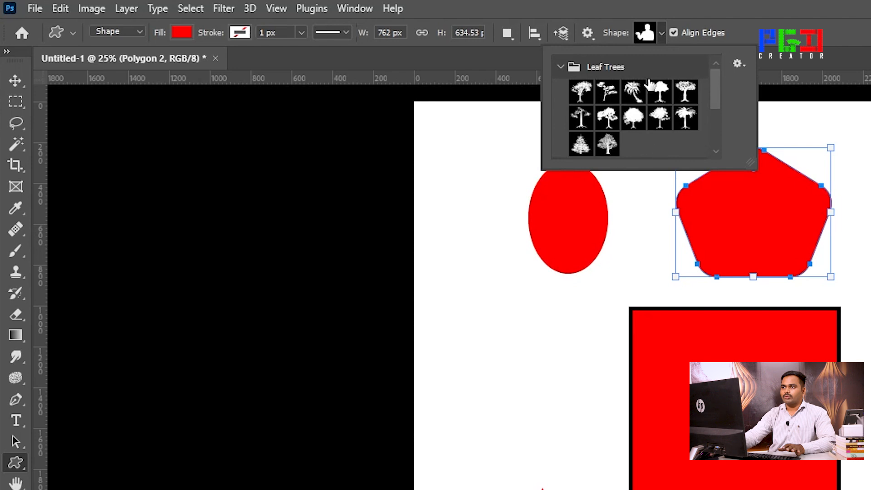
click(581, 92)
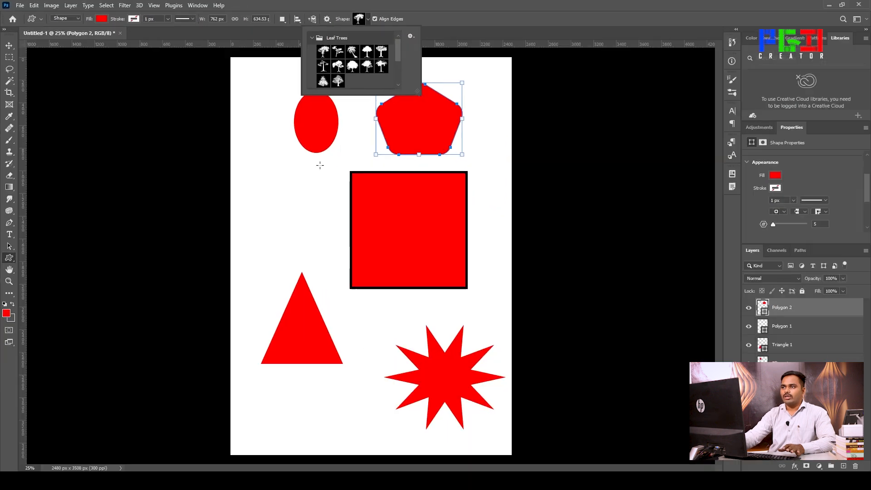
drag(258, 164, 293, 205)
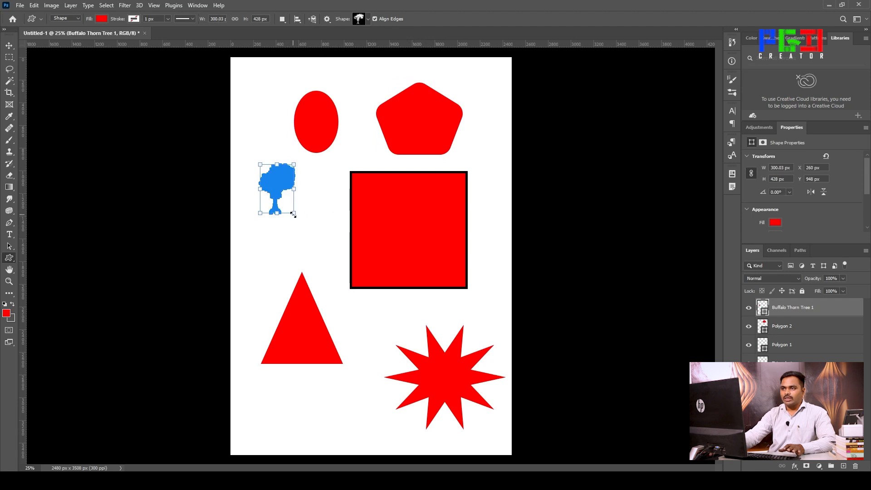
drag(313, 246, 316, 252)
drag(314, 223, 319, 247)
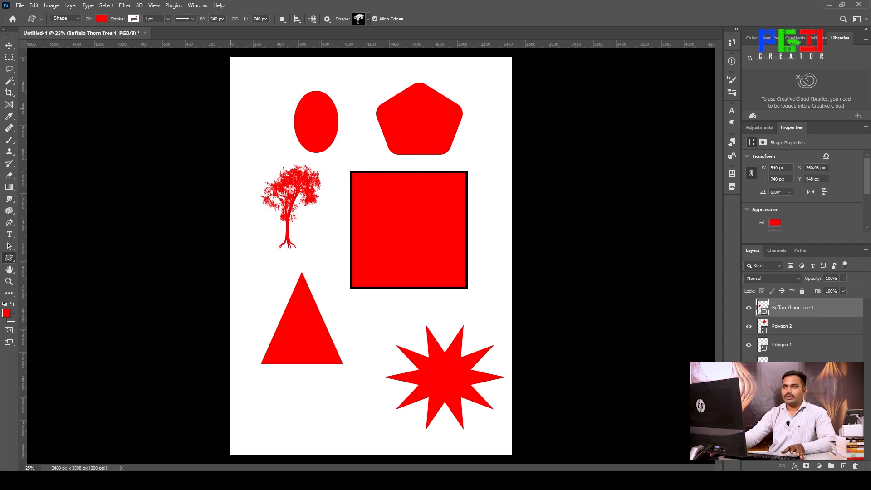
click(9, 45)
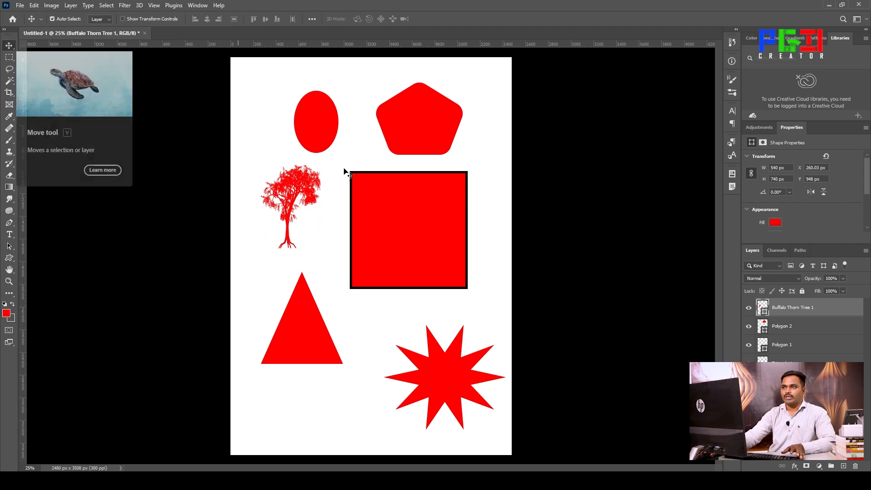
Draw an elm tree custom shape from the Leaf Trees group, about 384 px wide and 752 px high, beside the ellipse's left edge.
drag(9, 258, 48, 301)
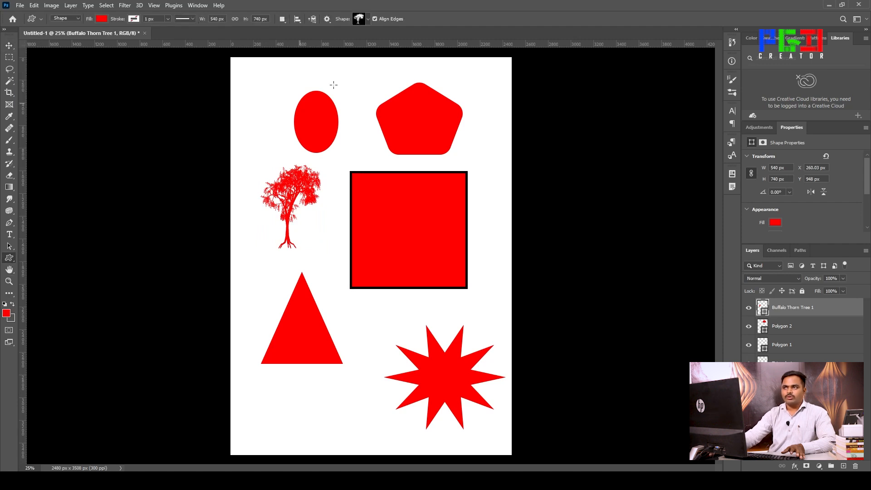
click(368, 19)
click(372, 64)
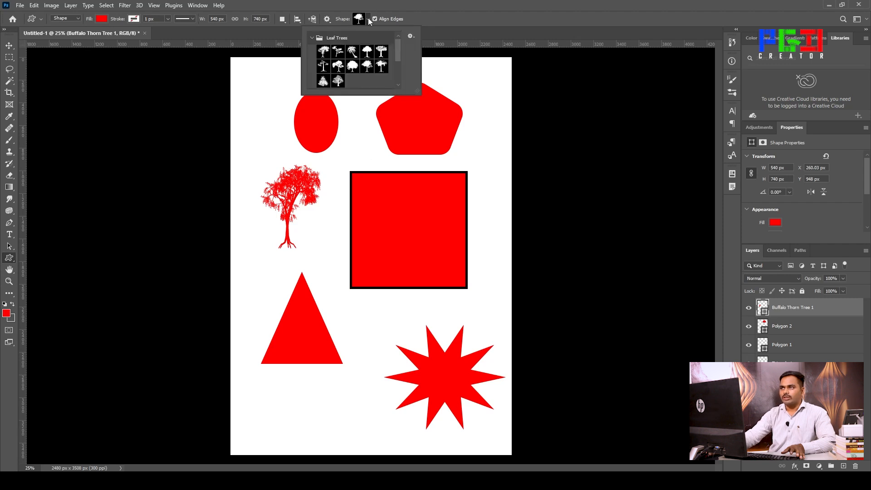
click(442, 24)
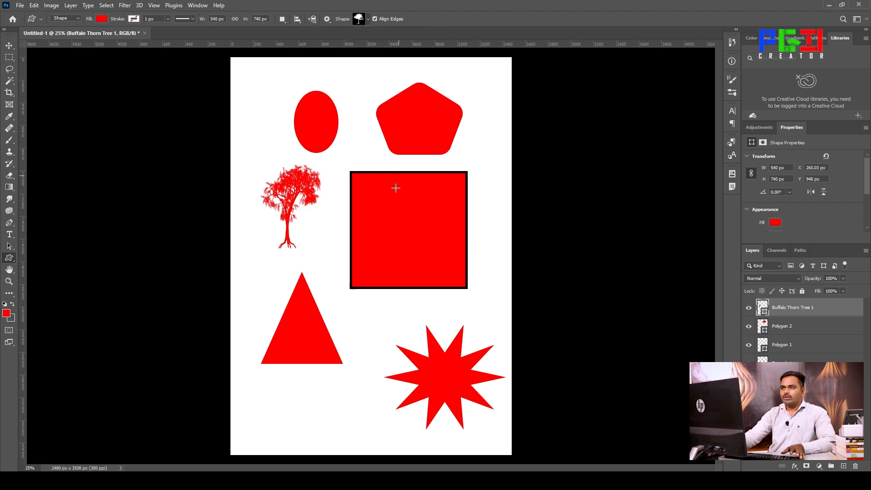
drag(254, 78, 294, 159)
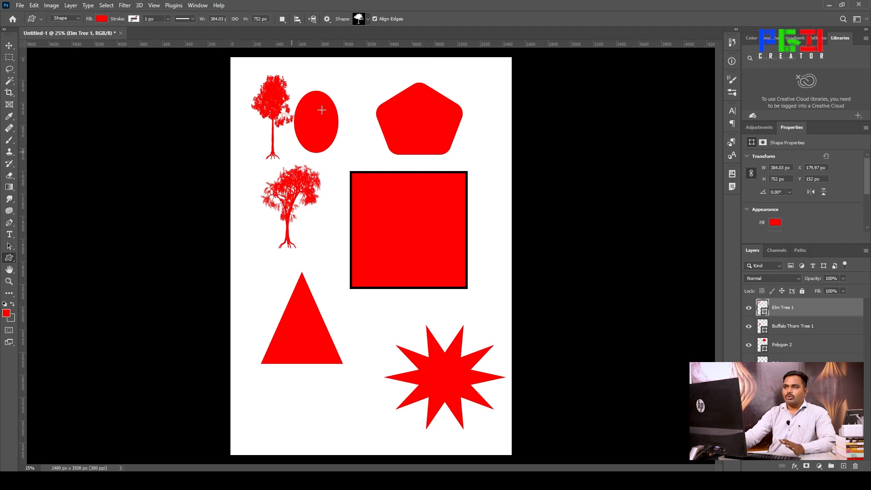
Browse the custom shape library beyond Leaf Trees to the Wild Animals, Boats and Flowers groups.
right_click(9, 257)
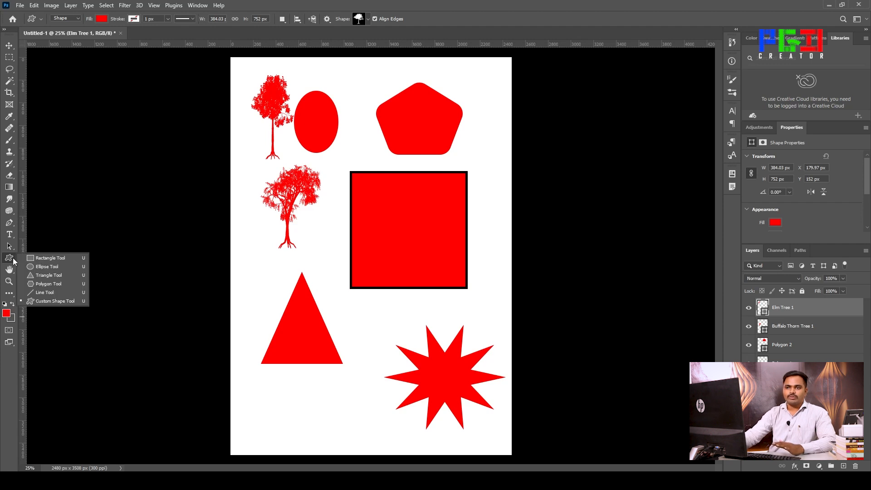
click(12, 261)
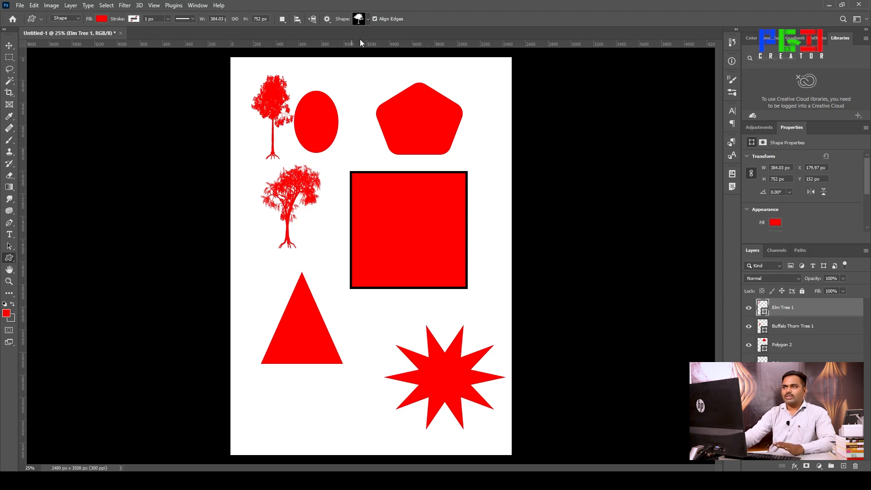
click(368, 19)
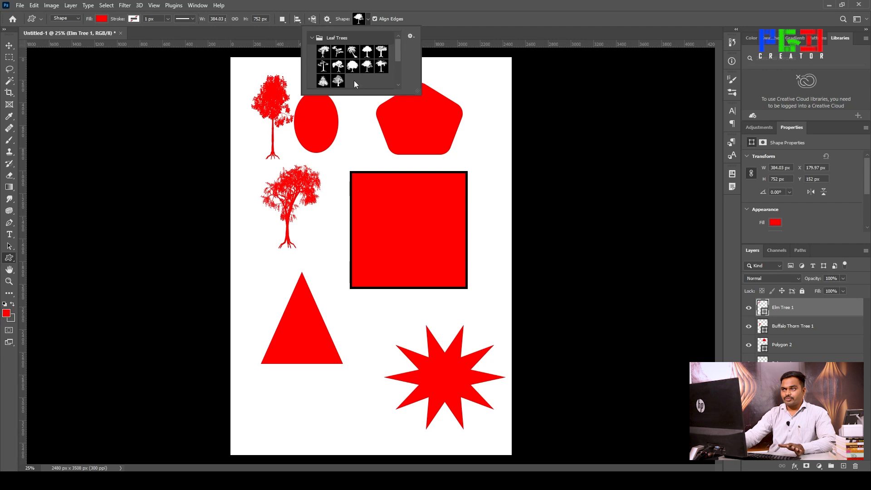
scroll(354, 68, down, 5)
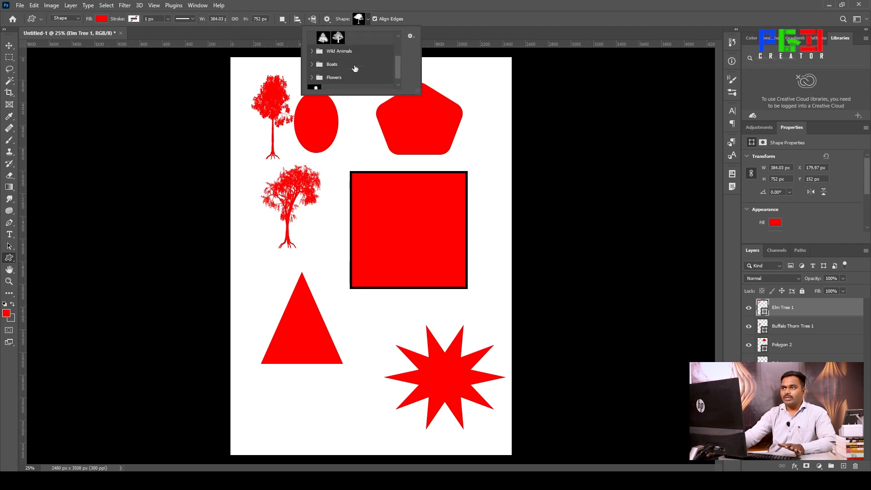